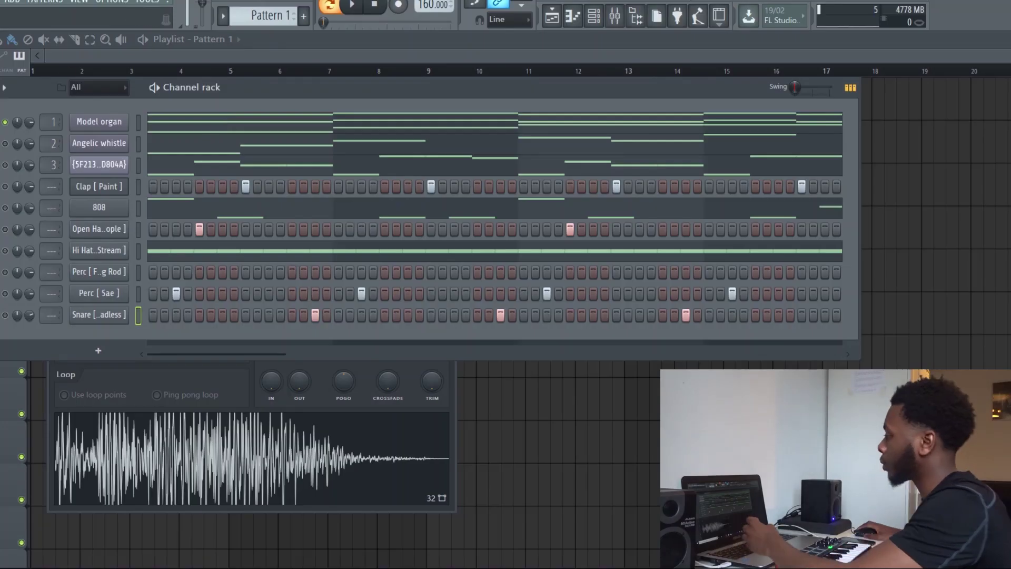
Check the Model organ's instrument and play its chord notes in the piano roll.
left_click(111, 121)
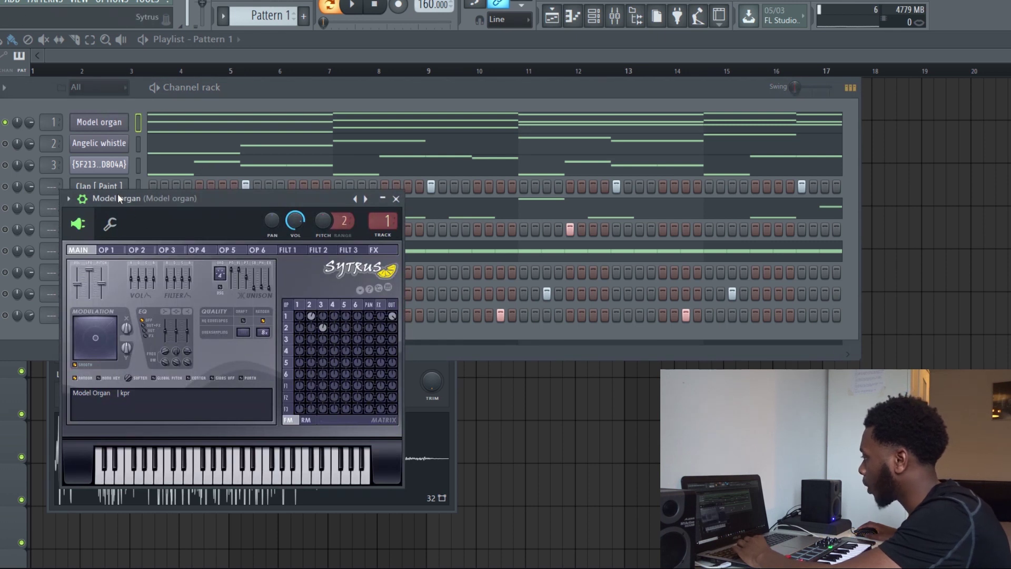
left_click(396, 199)
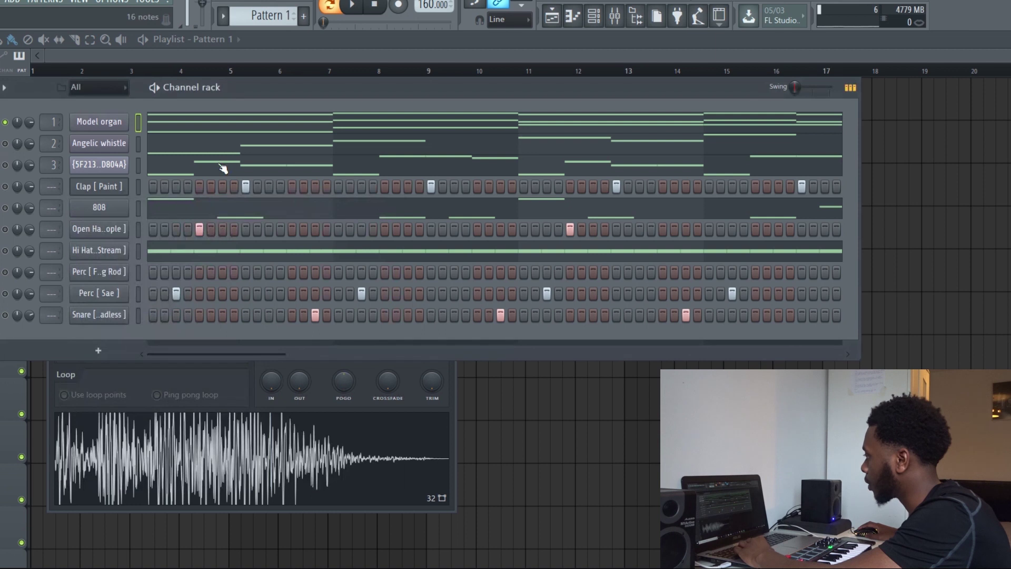
left_click(212, 122)
key("space")
scroll(284, 224, "up", 4)
scroll(311, 226, "down", 2, "ctrl")
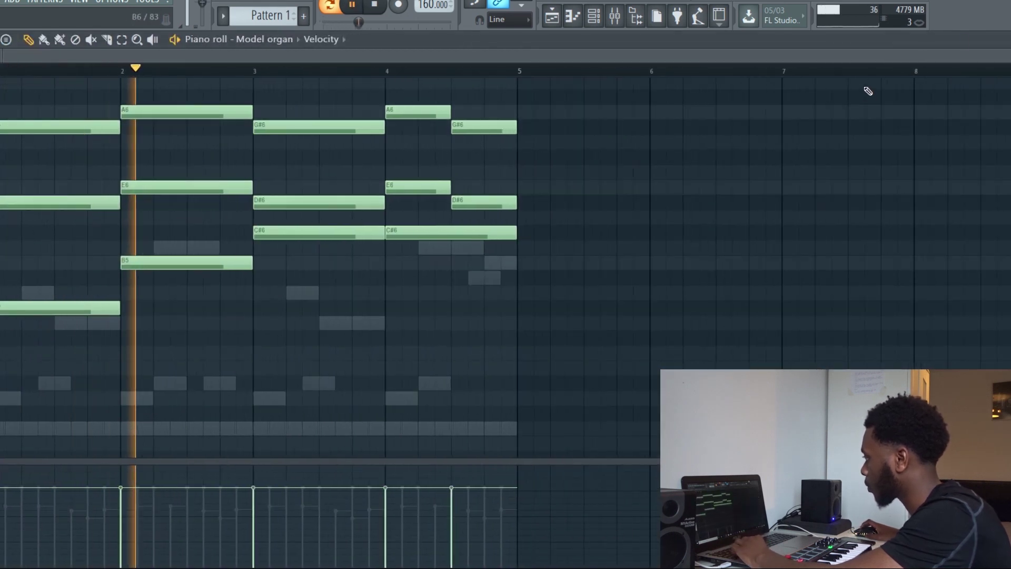
left_click_drag(980, 55, 525, 43)
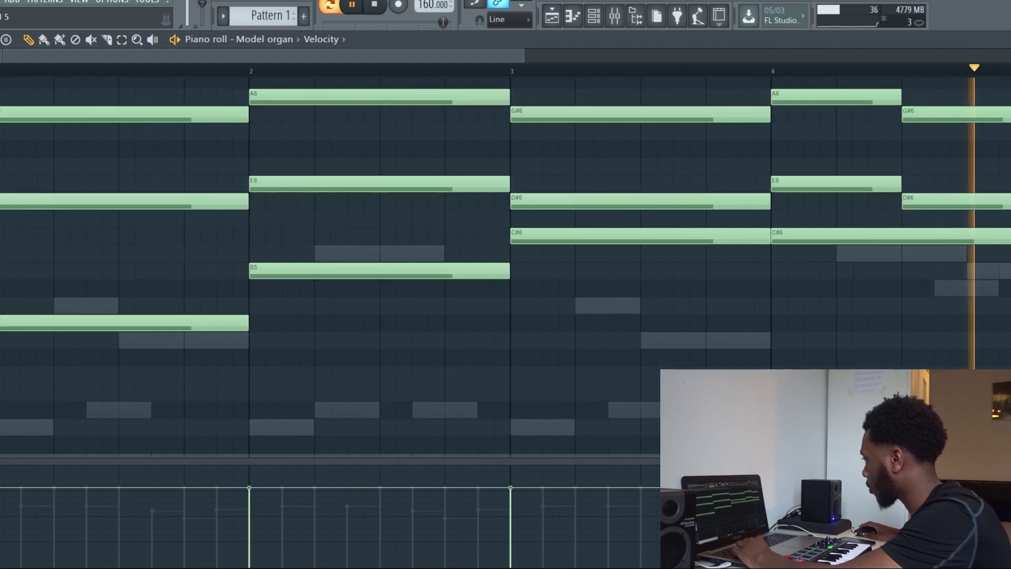
scroll(655, 266, "up", 4)
key("space")
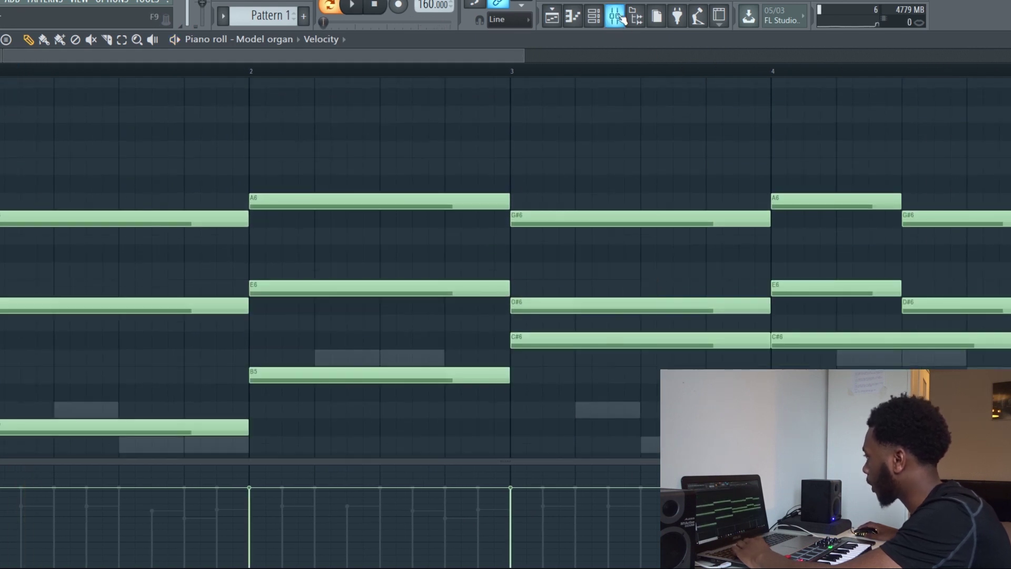
Play the Model organ through its mixer track to review its effects chain.
left_click(617, 16)
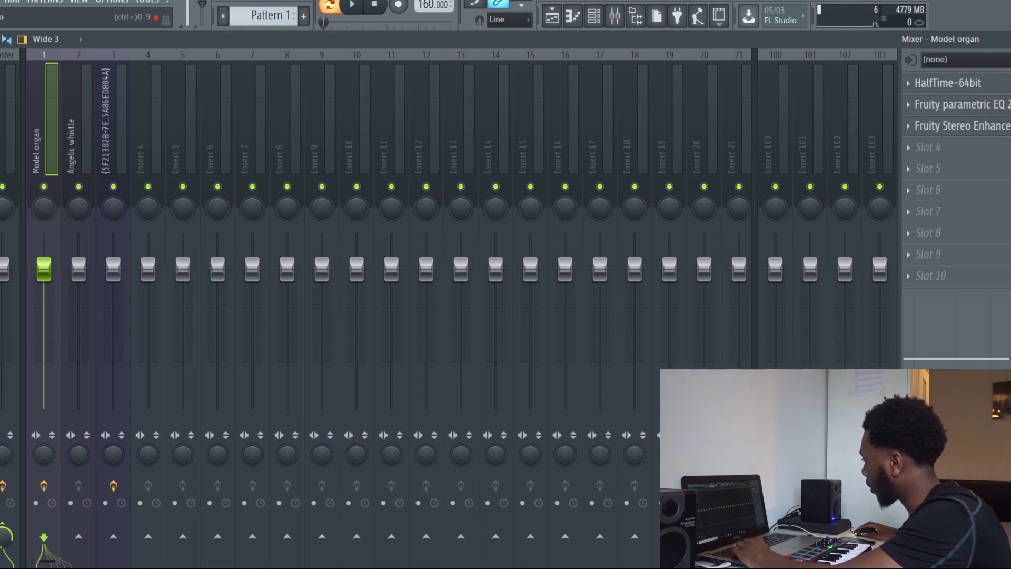
key("space")
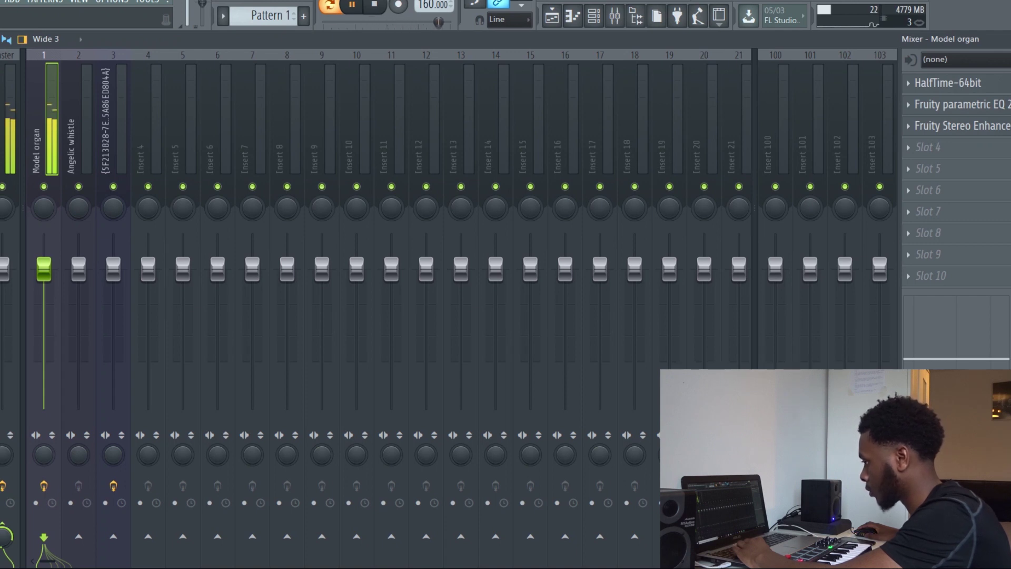
key("space")
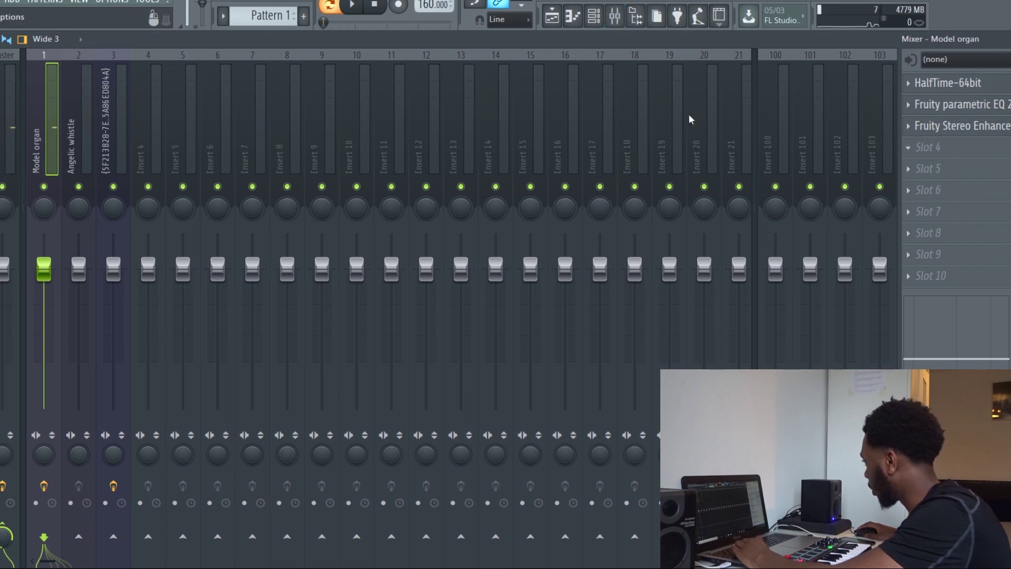
Solo the Angelic whistle channel and play its melody in the piano roll.
left_click(594, 17)
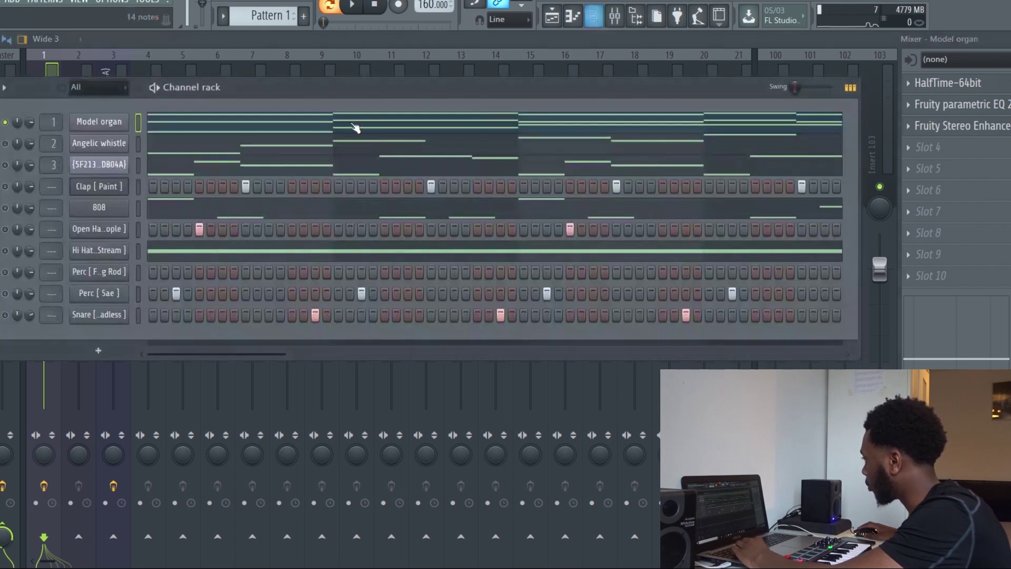
right_click(5, 143)
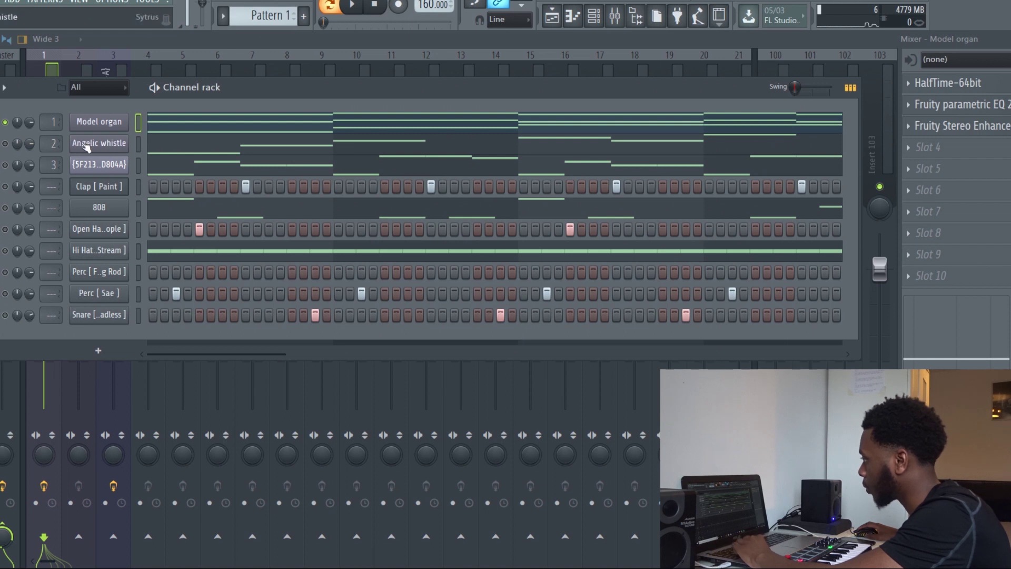
left_click(181, 152)
scroll(180, 164, "down", 4)
scroll(181, 184, "down", 4)
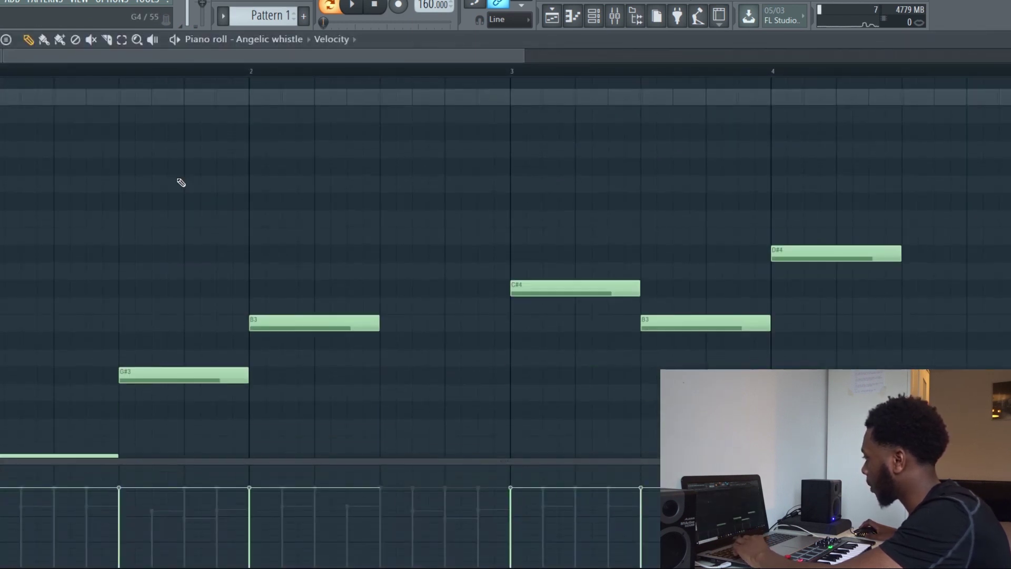
scroll(182, 184, "down", 2)
key("space")
scroll(159, 210, "down", 4)
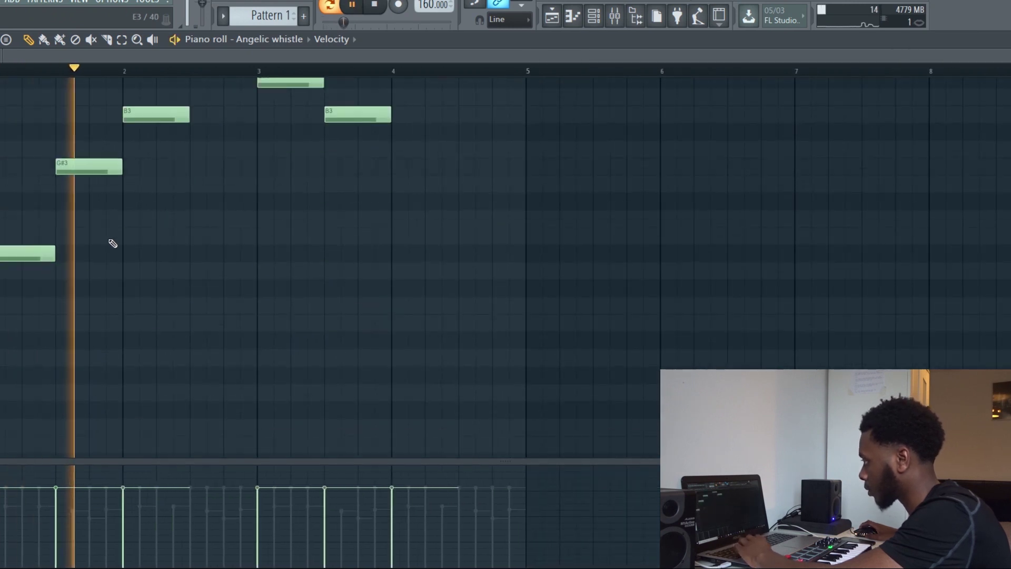
scroll(111, 242, "up", 3)
left_click_drag(1008, 55, 556, 55)
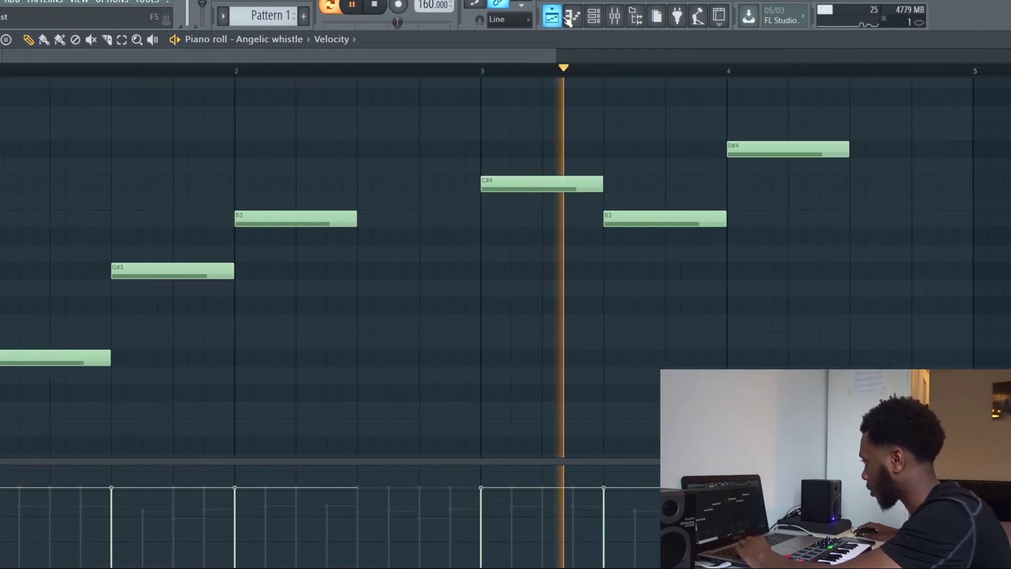
key("space")
Unmute the Model organ channel alongside the Angelic whistle, and move the channel rack clear of the mixer tracks.
left_click(615, 19)
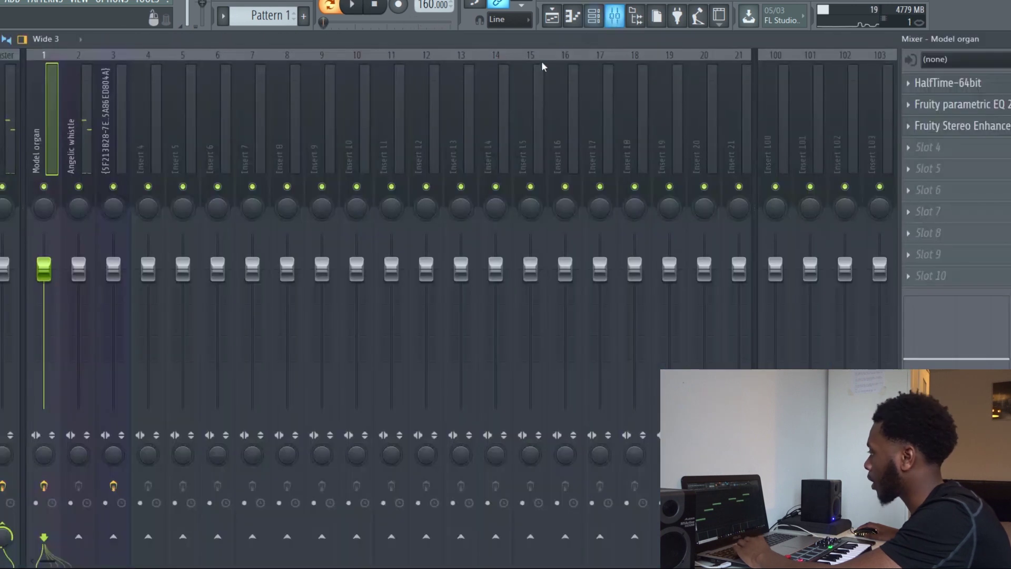
left_click(595, 17)
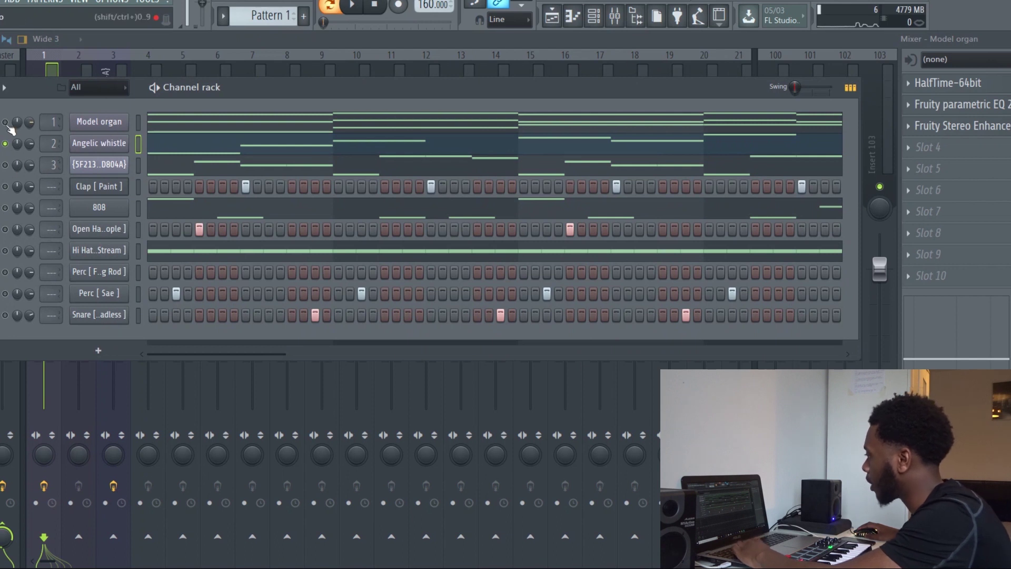
left_click_drag(253, 95, 256, 246)
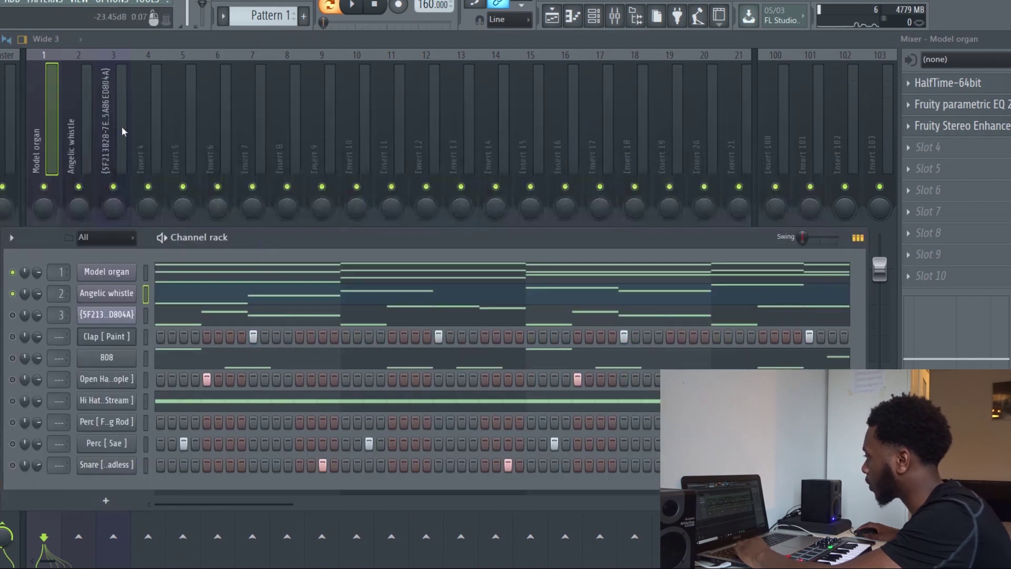
Open Edison on the Master track and delete its existing recording.
left_click(11, 112)
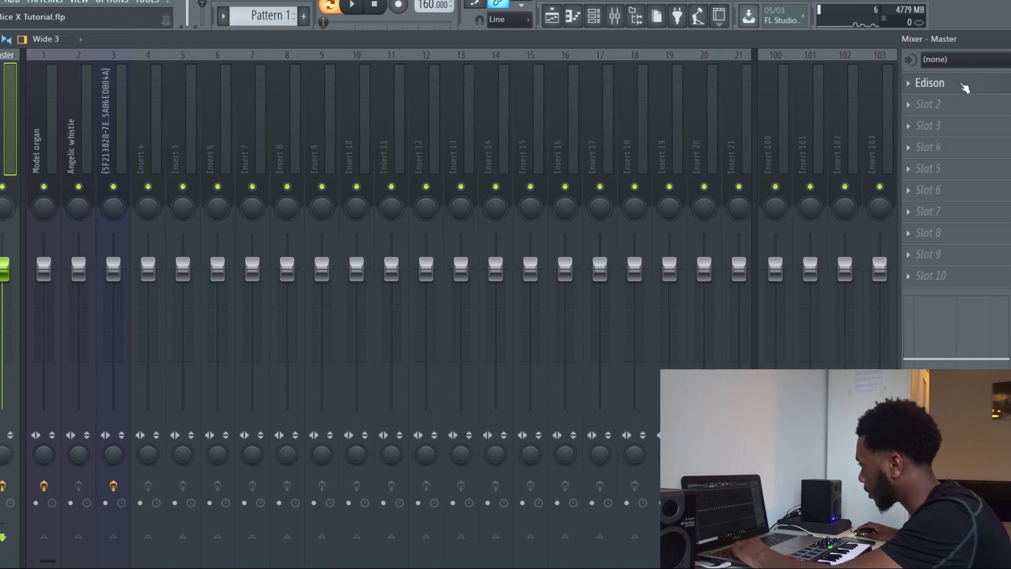
left_click(999, 86)
left_click(999, 86)
left_click(999, 87)
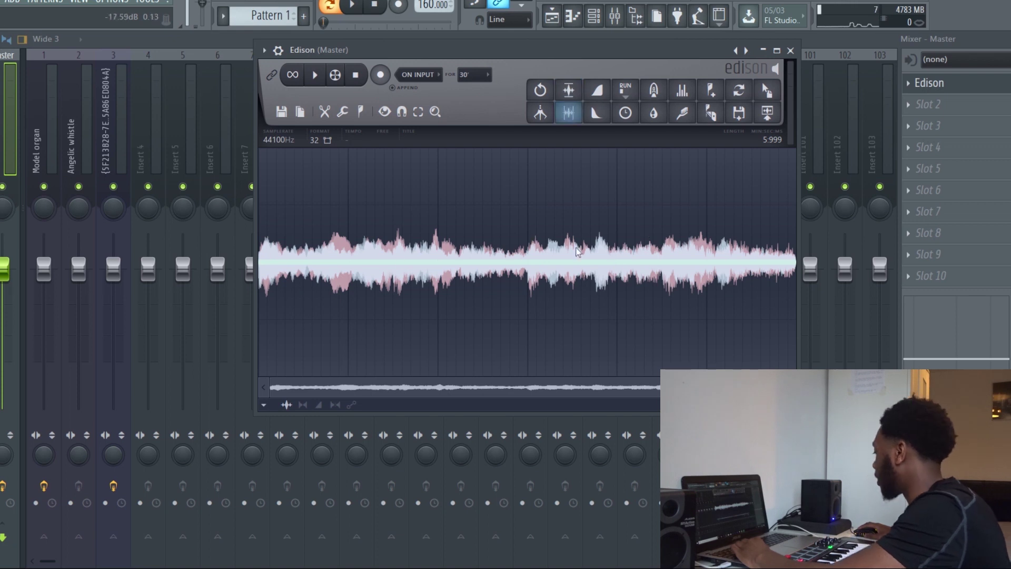
key("Delete")
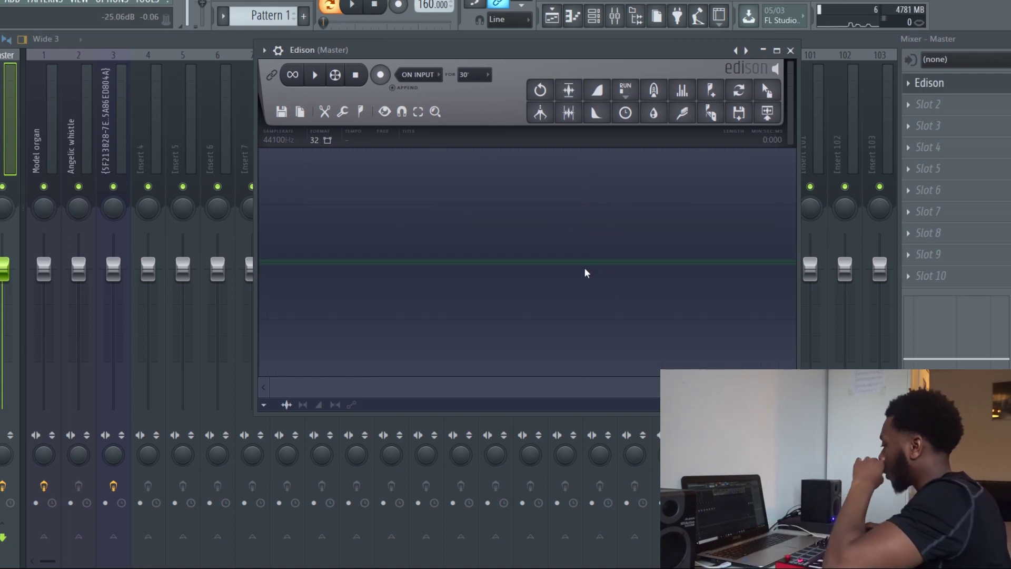
left_click(388, 77)
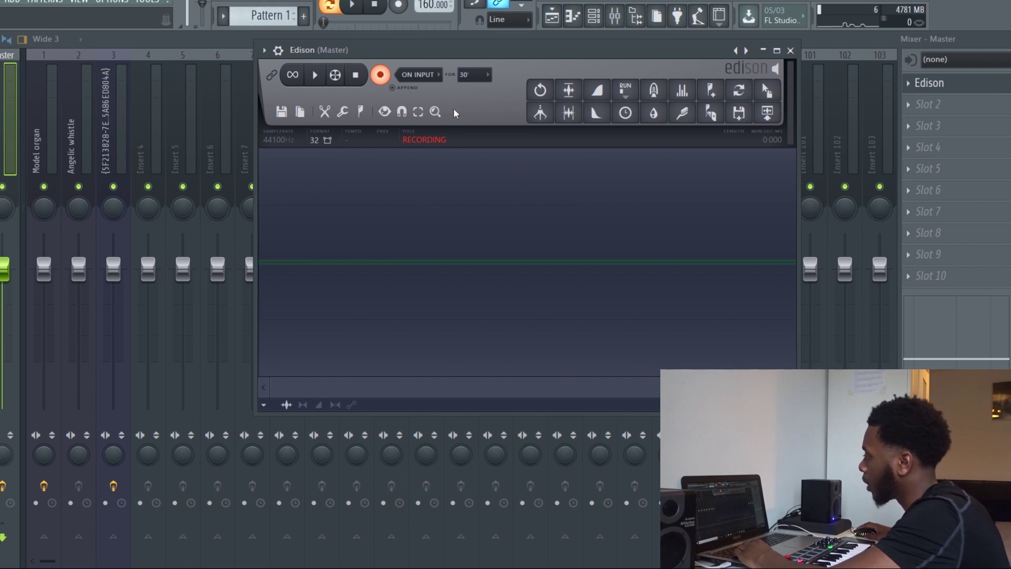
left_click(361, 11)
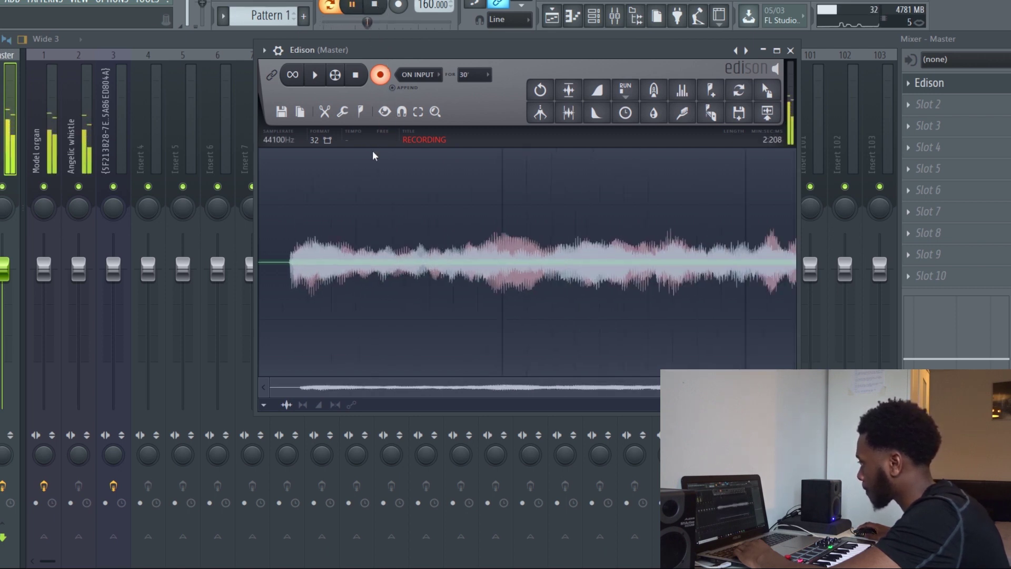
left_click(375, 76)
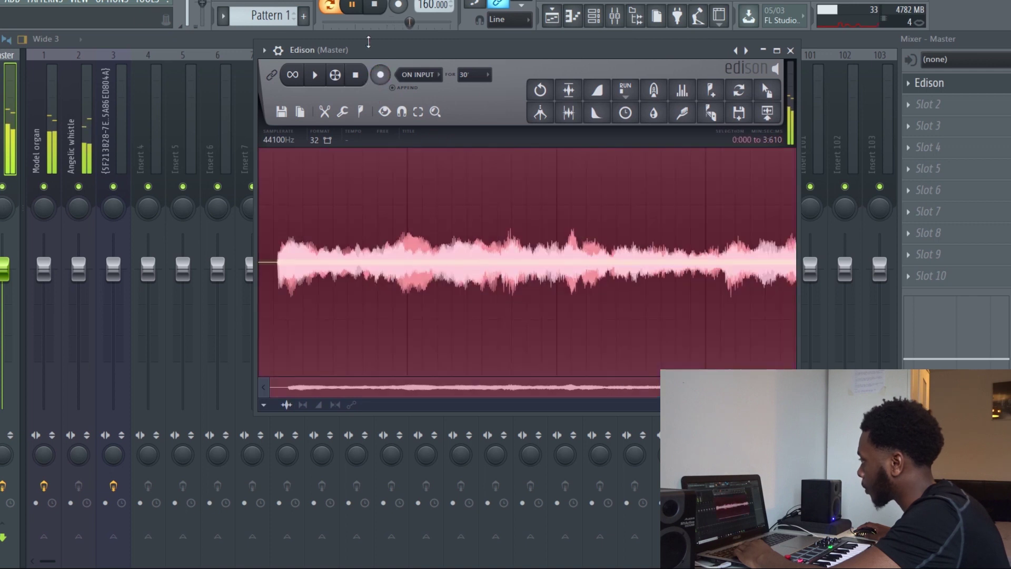
key("space")
Record the organ and whistle pattern into Edison, and delete the repeated tail from 6:413 to 7:762.
left_click(380, 74)
left_click(350, 7)
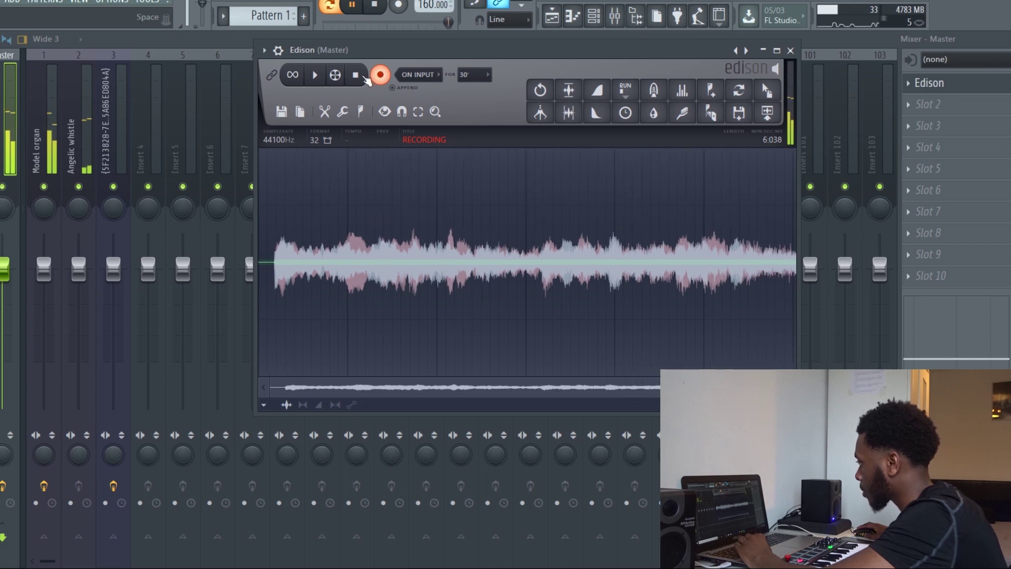
left_click(375, 6)
left_click(381, 74)
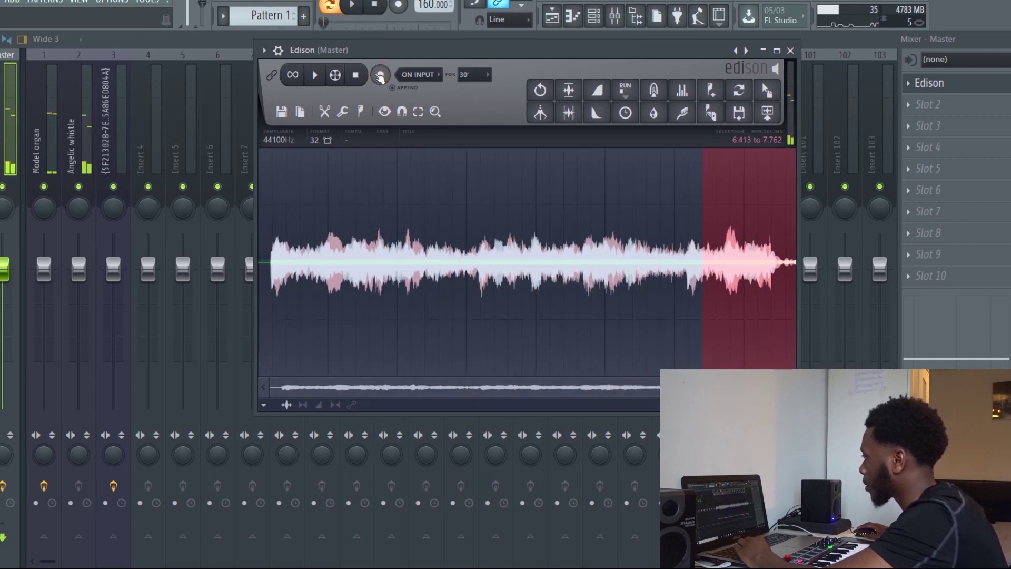
key("Delete")
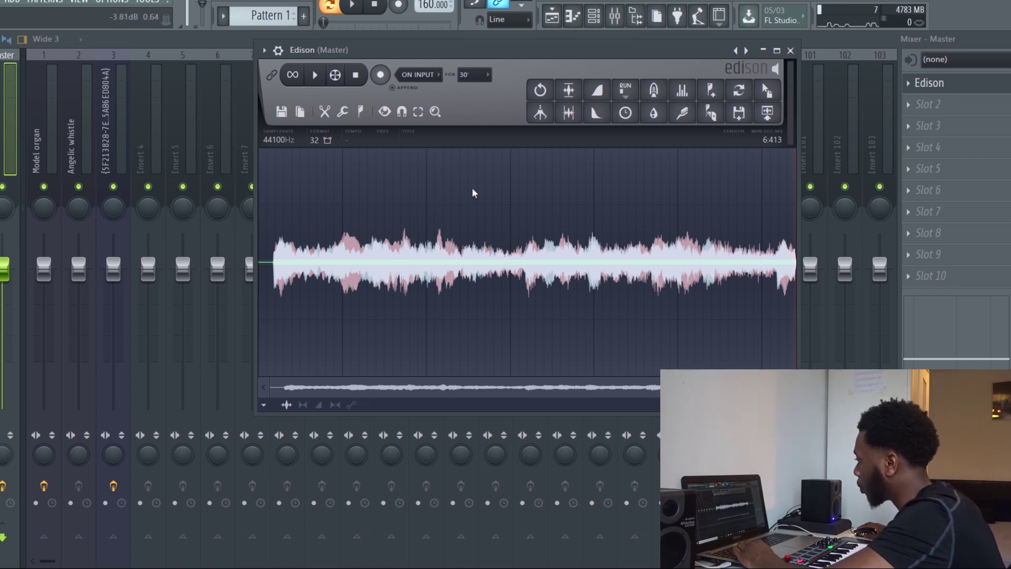
Trim the noise at the edges of the recording and delete its leftover end from 6:000 to 6:233.
left_click(568, 115)
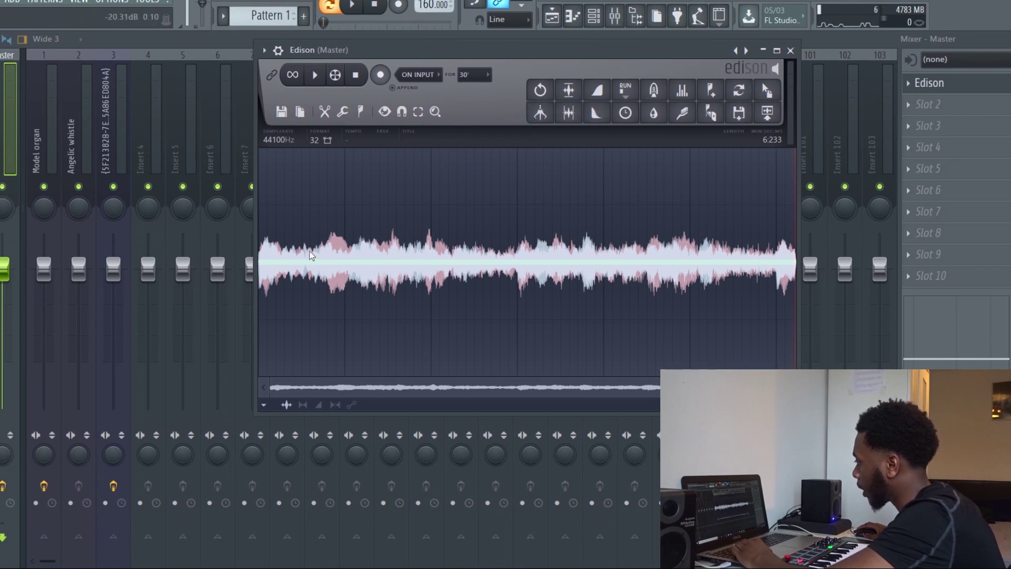
left_click(322, 75)
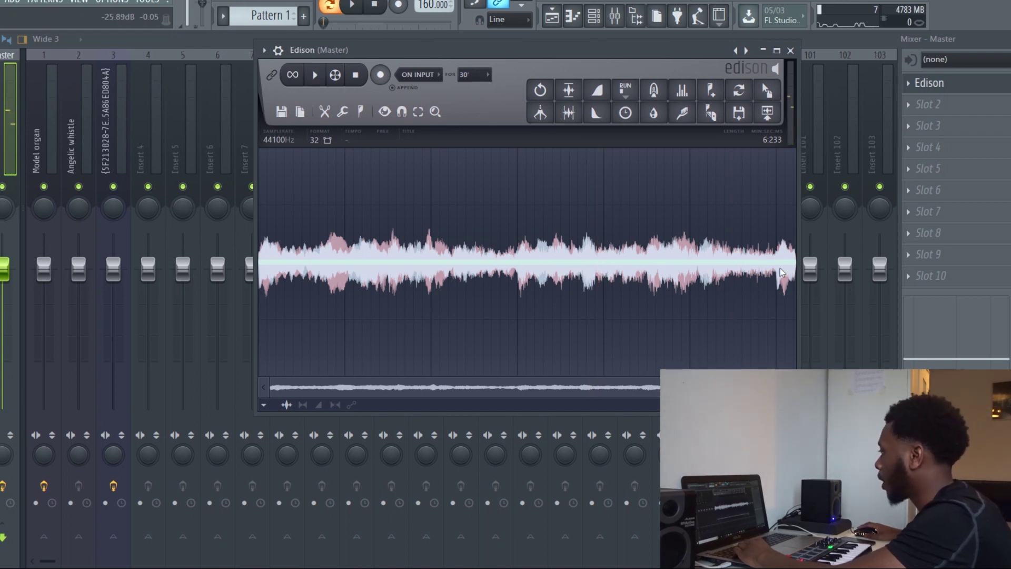
left_click_drag(777, 267, 793, 269)
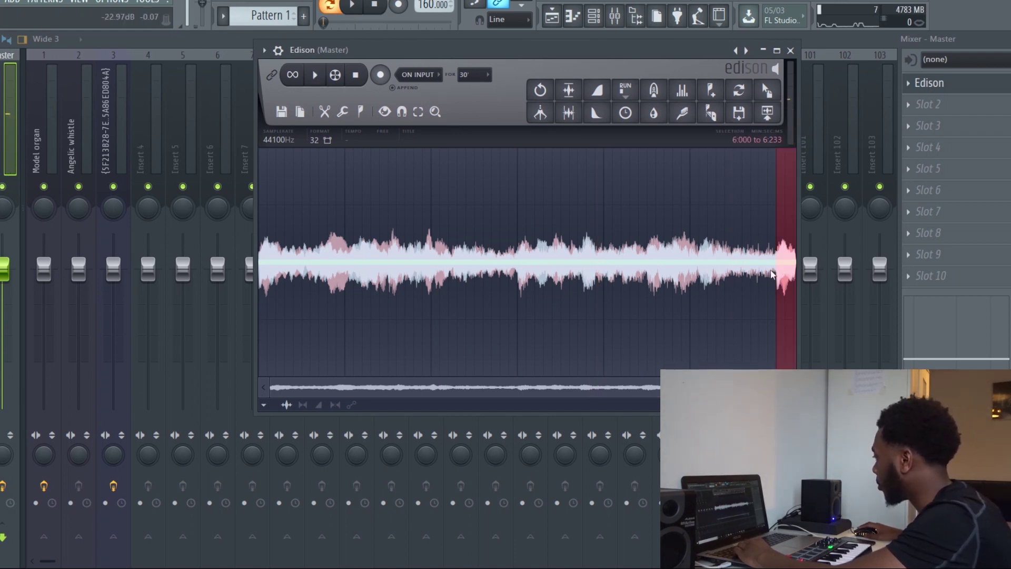
left_click_drag(273, 386, 680, 387)
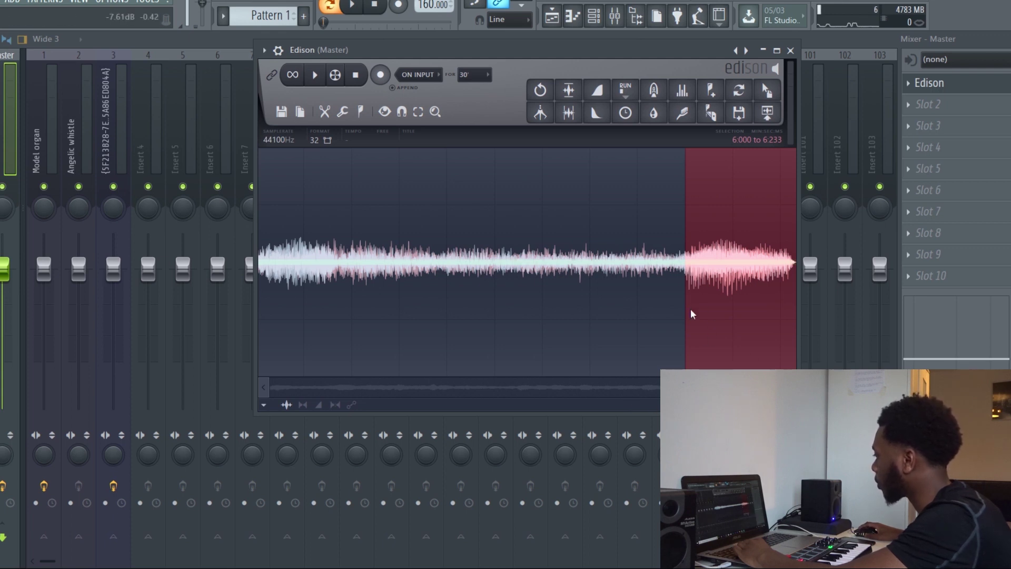
key("Delete")
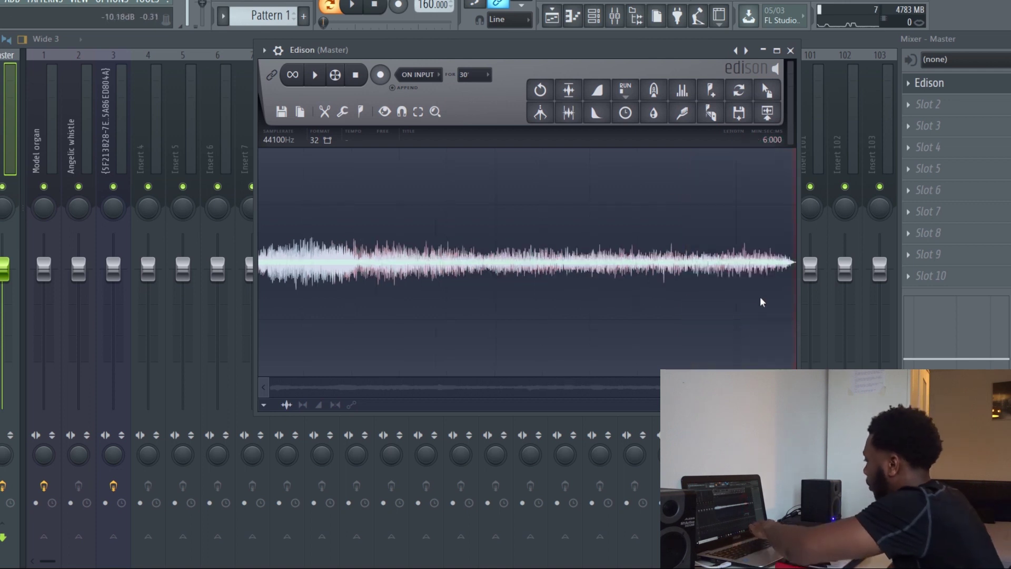
left_click_drag(753, 385, 267, 380)
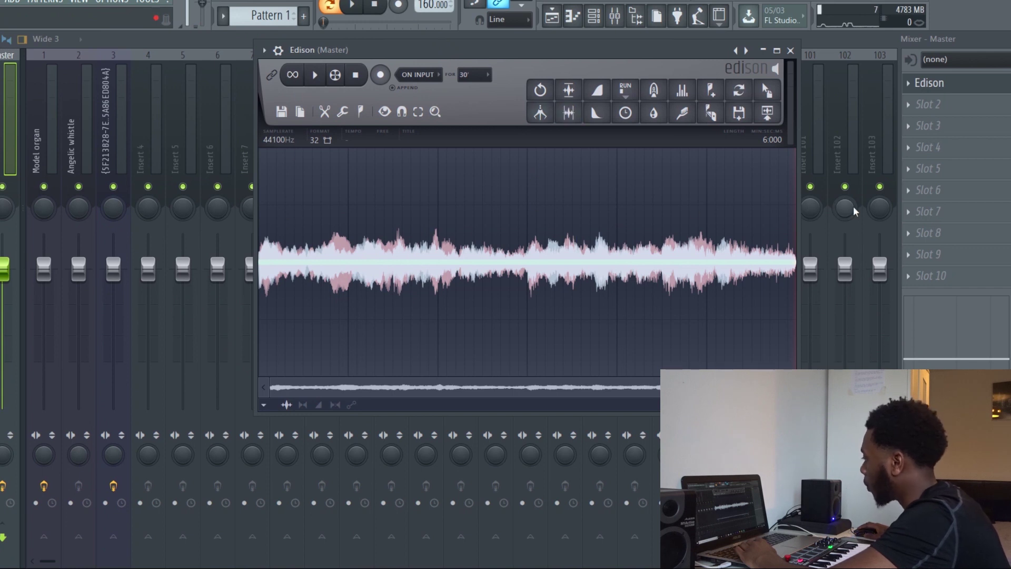
Turn on looping to check the trimmed sample's playback, and normalize it.
left_click(292, 74)
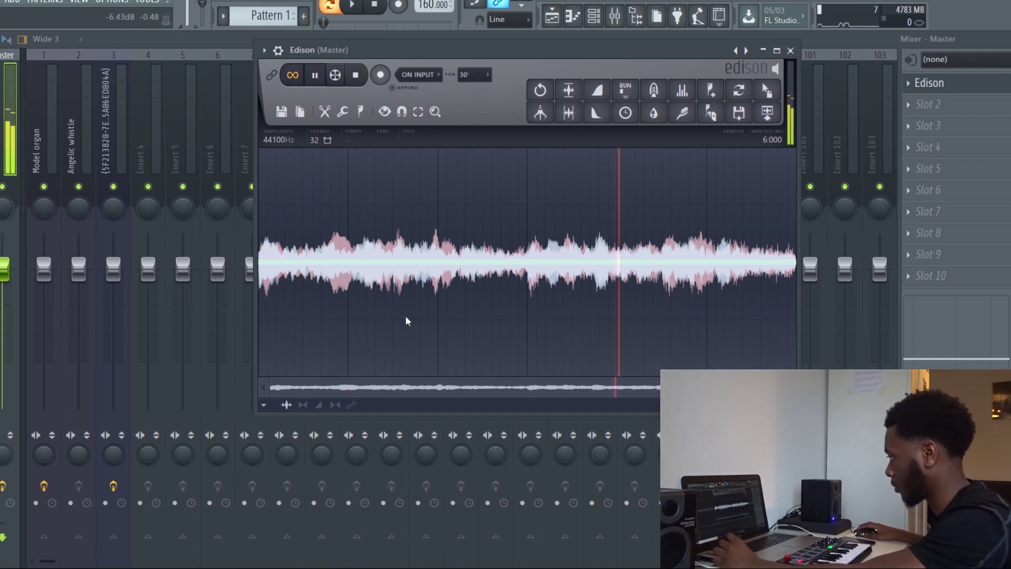
left_click(356, 74)
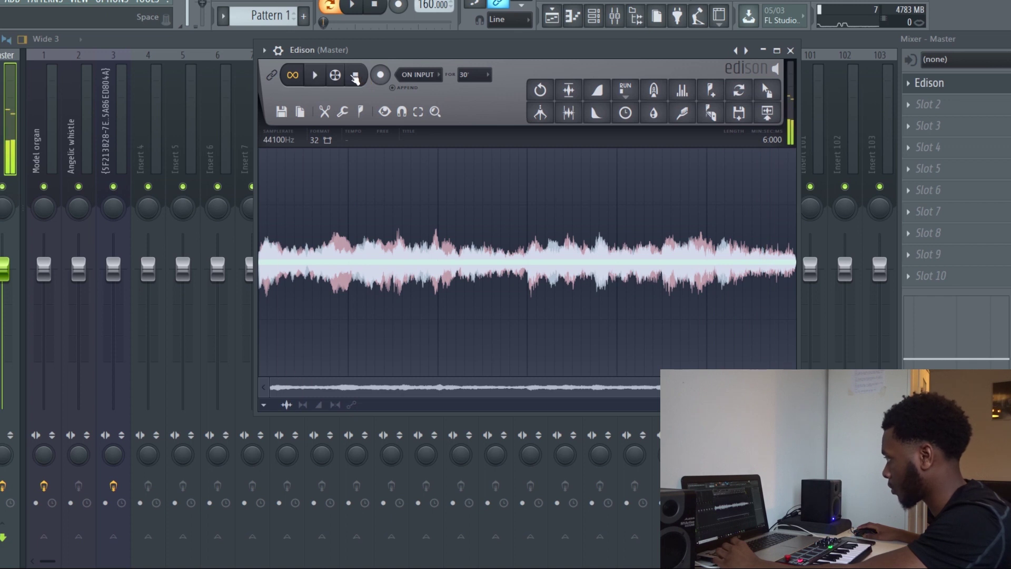
left_click(569, 90)
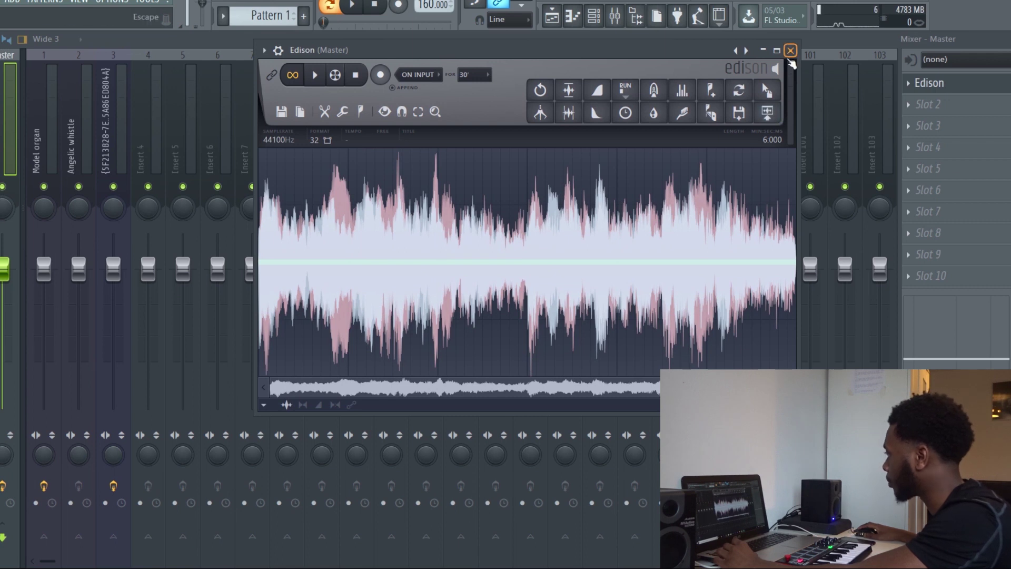
Add a Slicex instrument channel to the channel rack.
key("F6")
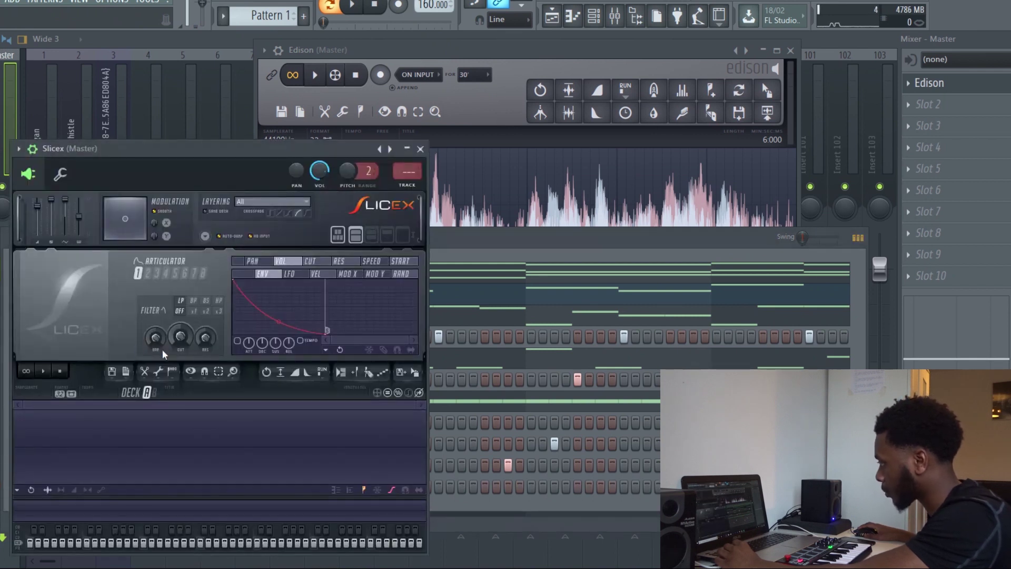
Transfer the Edison sample into Slicex deck A, close Edison, and slice the sample with markers at medium grid lines.
mouse_move(210, 148)
left_mouse_down()
mouse_move(235, 75)
mouse_move(215, 132)
left_mouse_up()
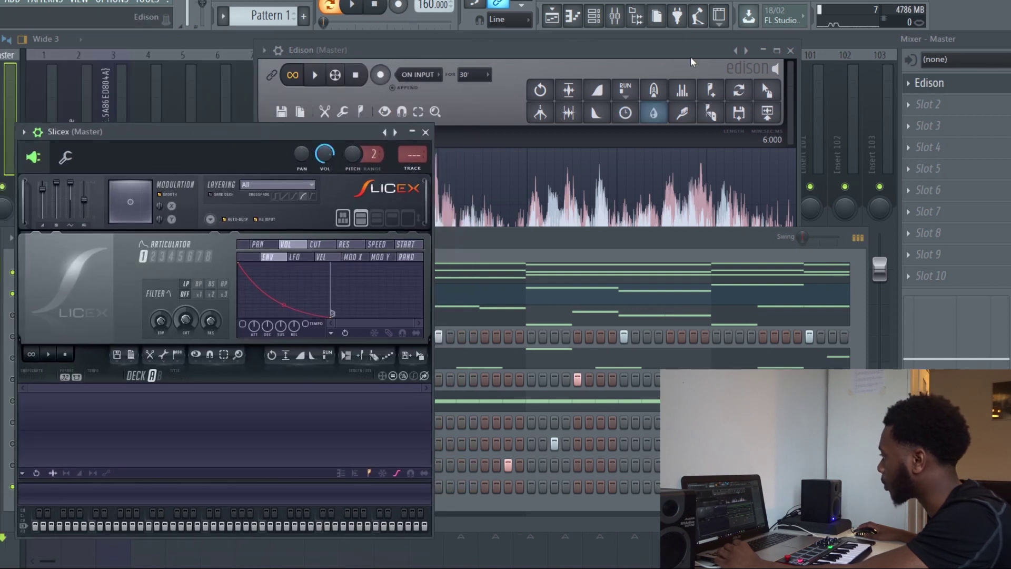
left_click_drag(693, 51, 873, 177)
left_click_drag(961, 198, 960, 198)
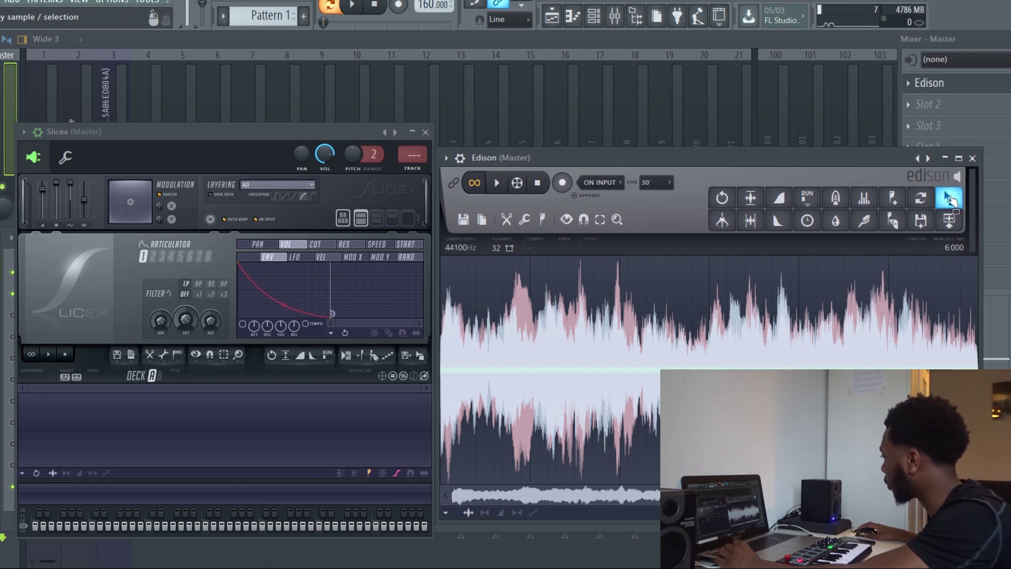
left_click_drag(951, 200, 167, 435)
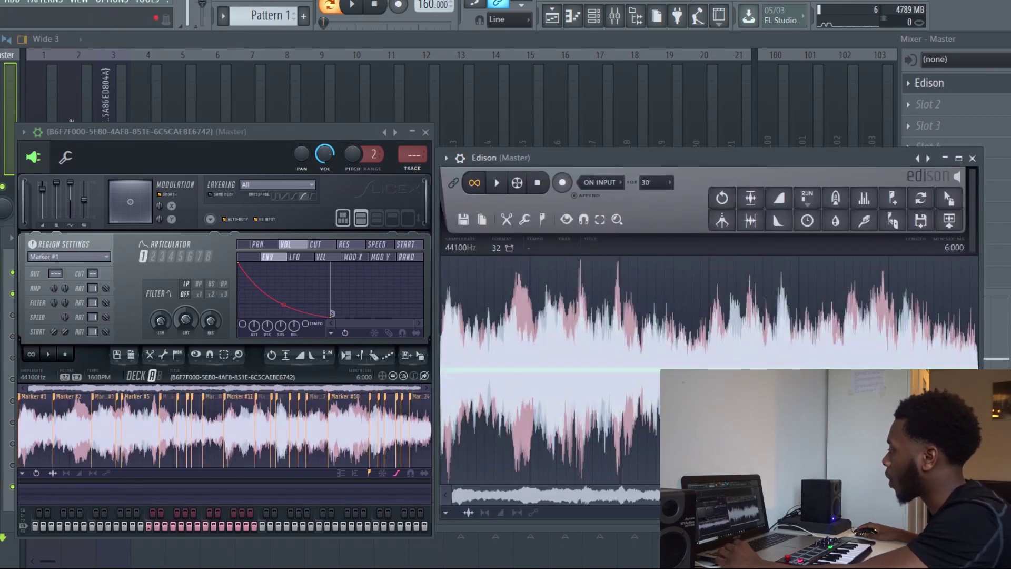
left_click(972, 158)
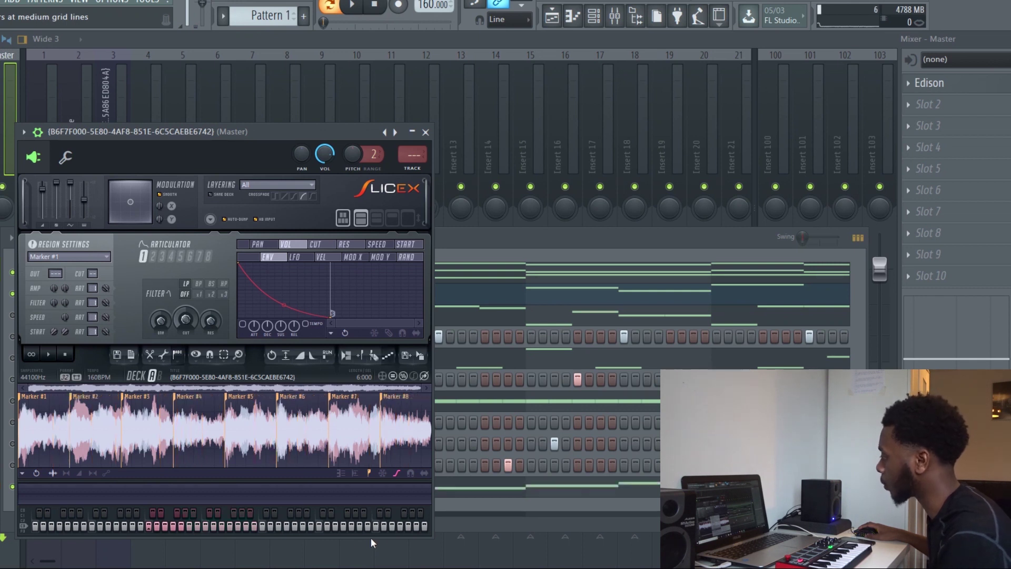
Open the Slicex channel's piano roll and examine how its slice notes correspond to the markers on the deck.
left_click(461, 494)
scroll(407, 256, "down", 6)
scroll(407, 257, "up", 11)
scroll(316, 285, "down", 3)
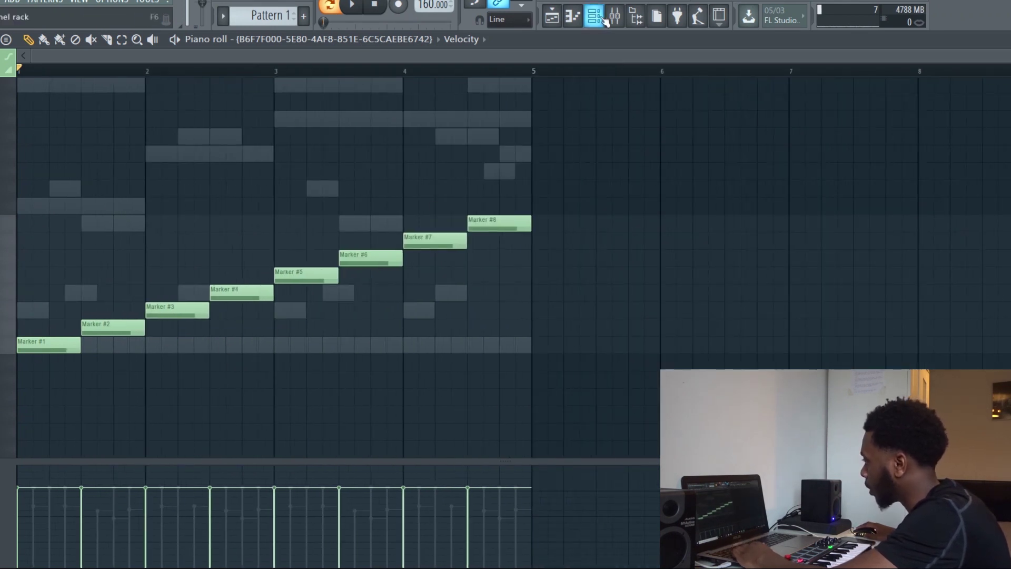
key("F6")
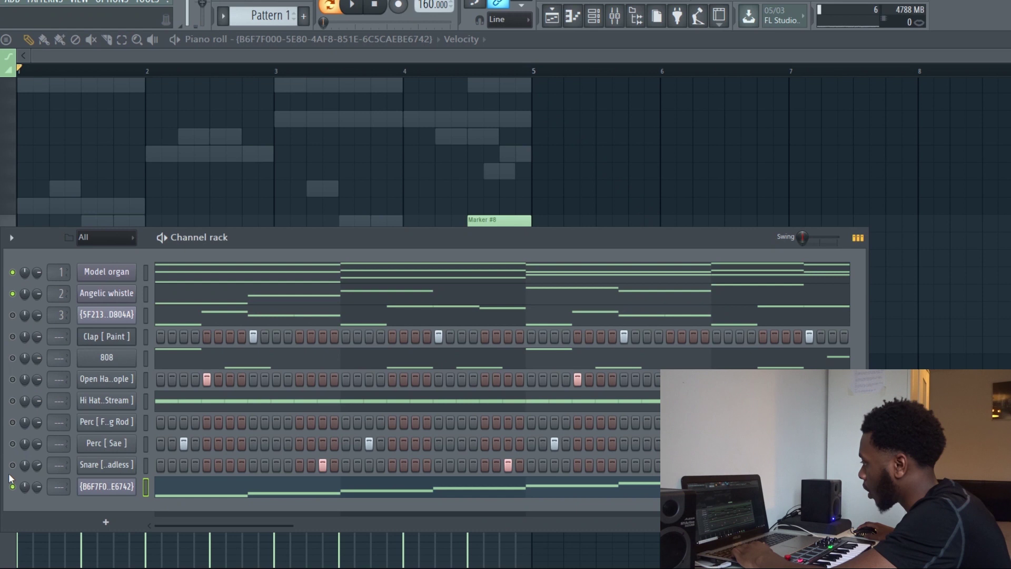
left_click(127, 485)
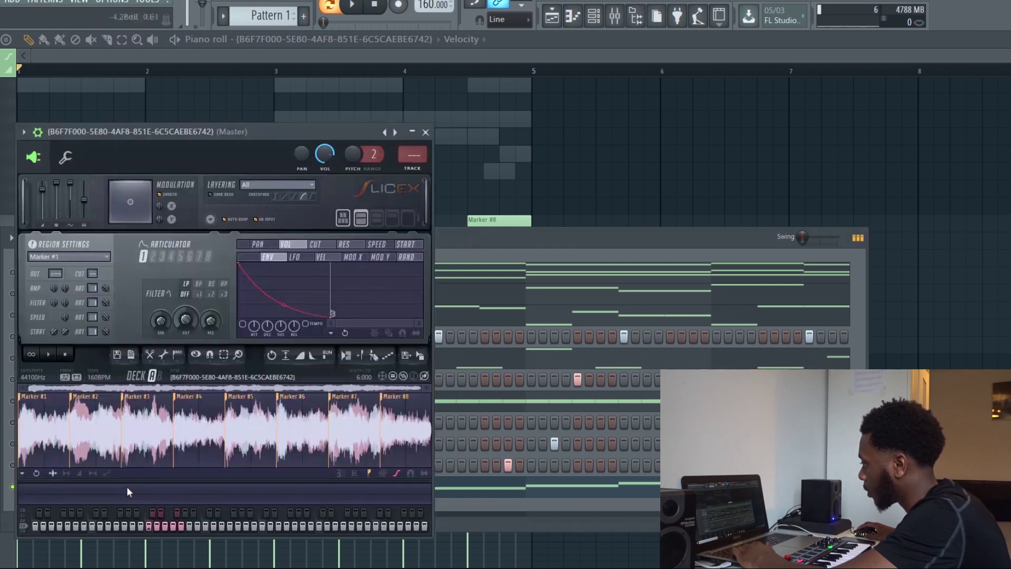
key("F7")
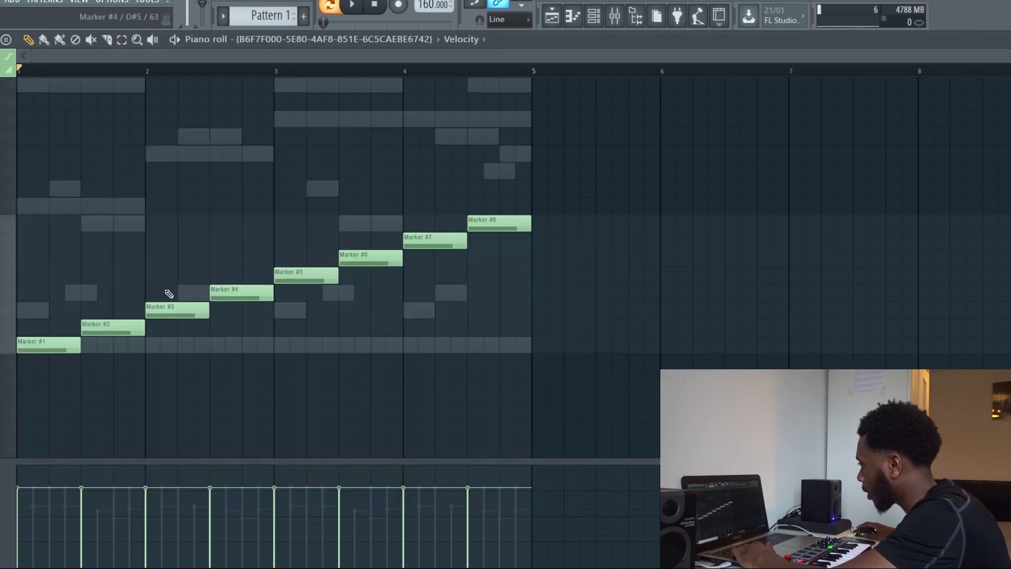
scroll(150, 307, "up", 3)
scroll(251, 318, "down", 2)
scroll(250, 317, "down", 1)
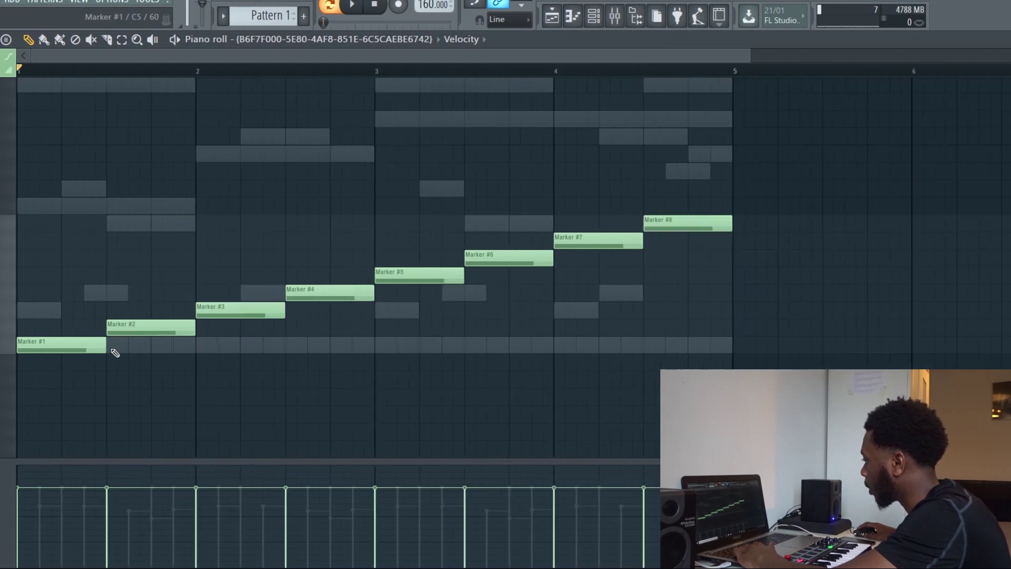
Shorten the Marker #1 note to one beat and delete the Marker #2 to Marker #8 notes.
mouse_move(101, 349)
left_mouse_down()
mouse_move(58, 349)
mouse_move(140, 350)
mouse_move(62, 352)
left_mouse_up()
right_click(257, 313)
right_click(598, 241)
right_click(509, 258)
right_click(420, 275)
right_click(688, 224)
right_click(330, 293)
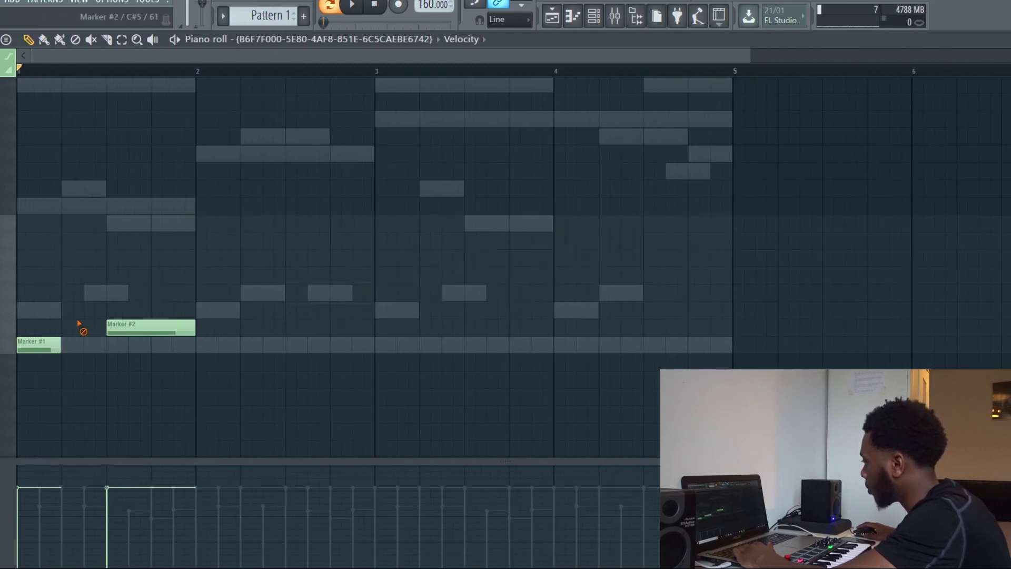
right_click(112, 327)
key("ctrl+z")
right_click(151, 328)
right_click(241, 310)
right_click(330, 293)
right_click(688, 224)
right_click(598, 241)
right_click(508, 258)
right_click(445, 277)
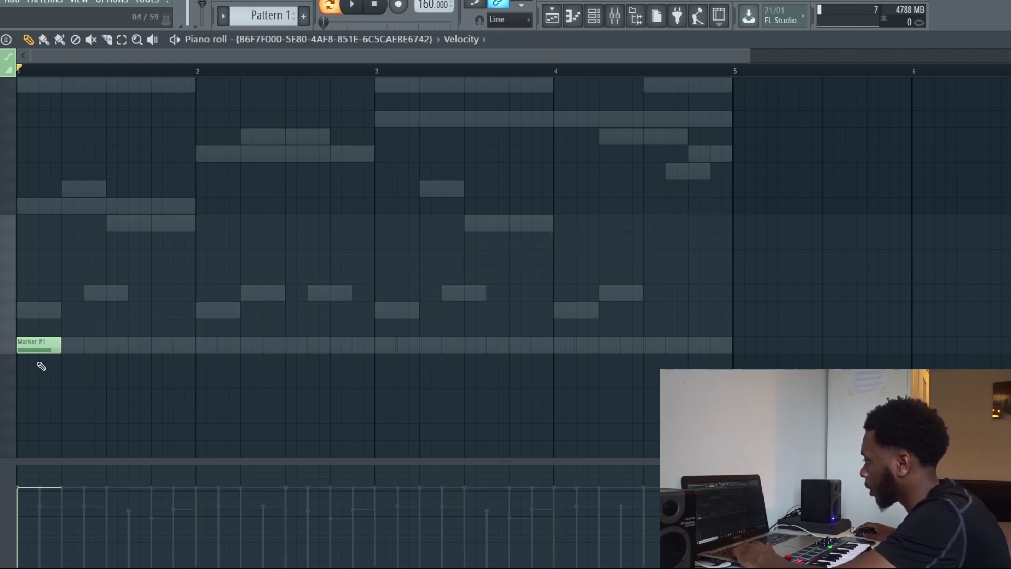
left_click(41, 364)
key("ctrl+z")
mouse_move(37, 351)
left_mouse_down()
mouse_move(43, 268)
mouse_move(36, 274)
left_mouse_up()
left_click(67, 309)
right_click(67, 310)
right_click(40, 275)
left_click(24, 345)
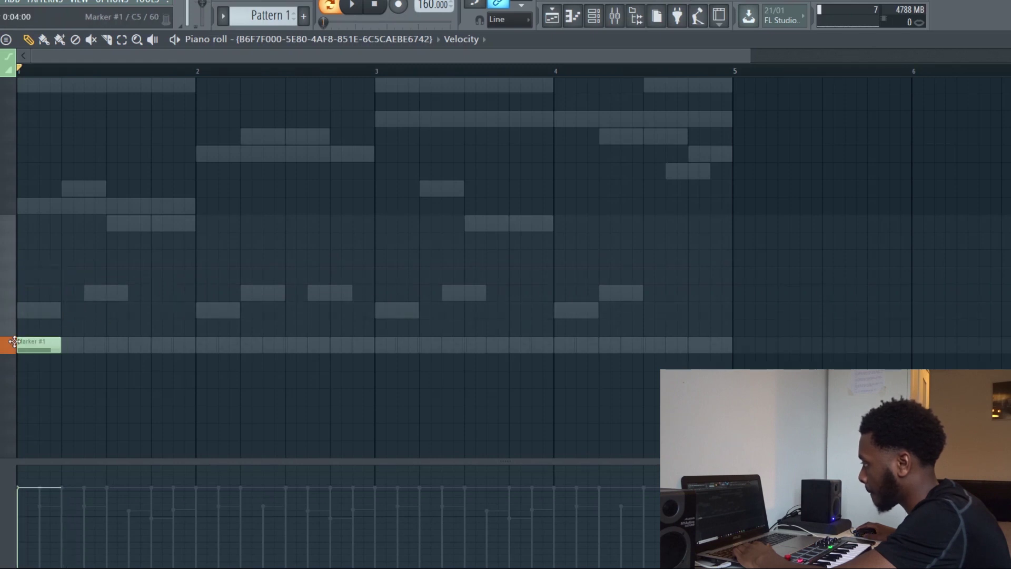
Fill the rest of bar 1 with one-beat slice notes: Marker #1 on beat 2, Marker #4 on beat 3 and Marker #7 on beat 4.
left_click(84, 346)
key("ctrl+a")
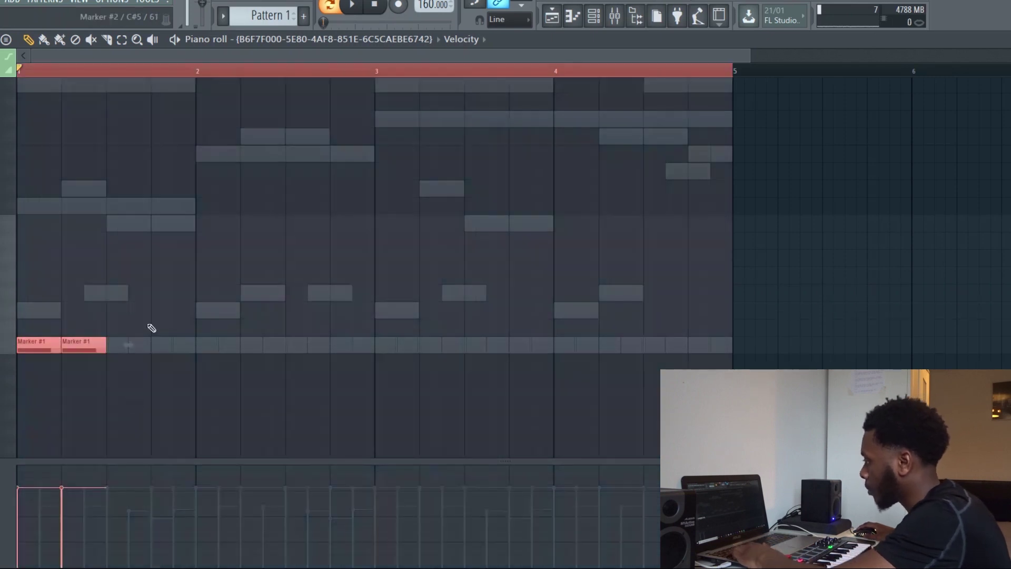
key("ctrl+d")
left_click_drag(119, 293, 106, 298)
left_click_drag(172, 247, 144, 252)
Fill bar 2 with one-beat slice notes: Marker #5, Marker #2 on beats 2 and 3, and Marker #4 on beat 4.
left_click(196, 283)
left_click_drag(247, 321, 241, 320)
left_click(267, 329, "ctrl")
key("ctrl+b")
left_click_drag(332, 272, 333, 293)
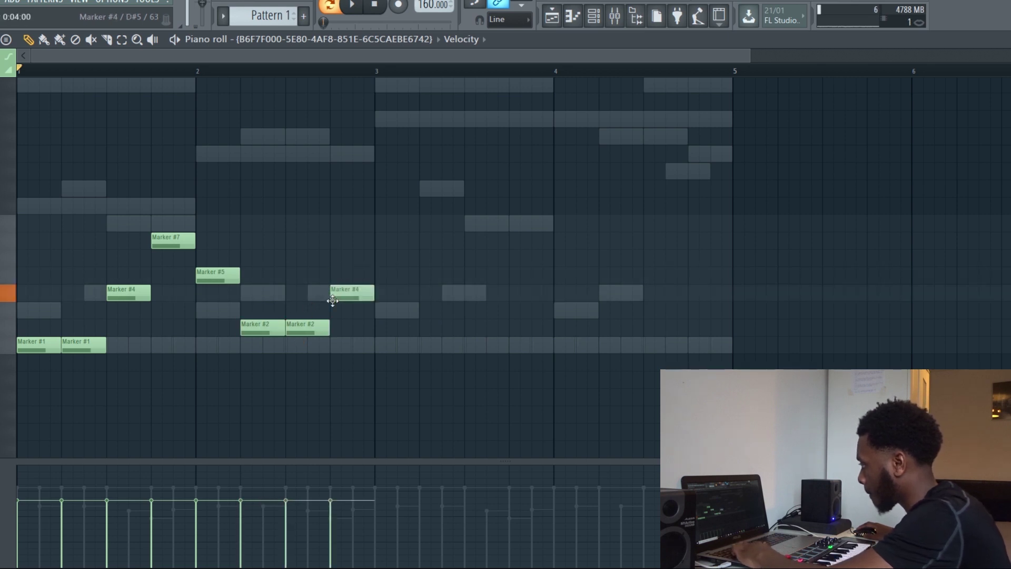
Replace the Marker #2 note on the third beat of bar 2 with Marker #5, and play the chopped pattern.
left_click(292, 273)
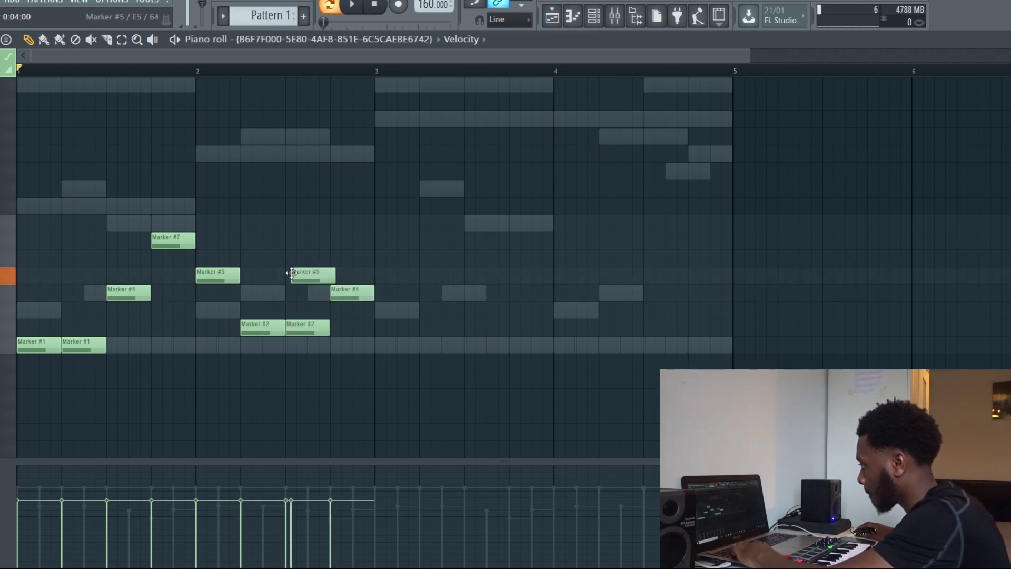
left_click_drag(292, 273, 286, 273)
right_click(308, 322)
scroll(221, 298, "down", 2)
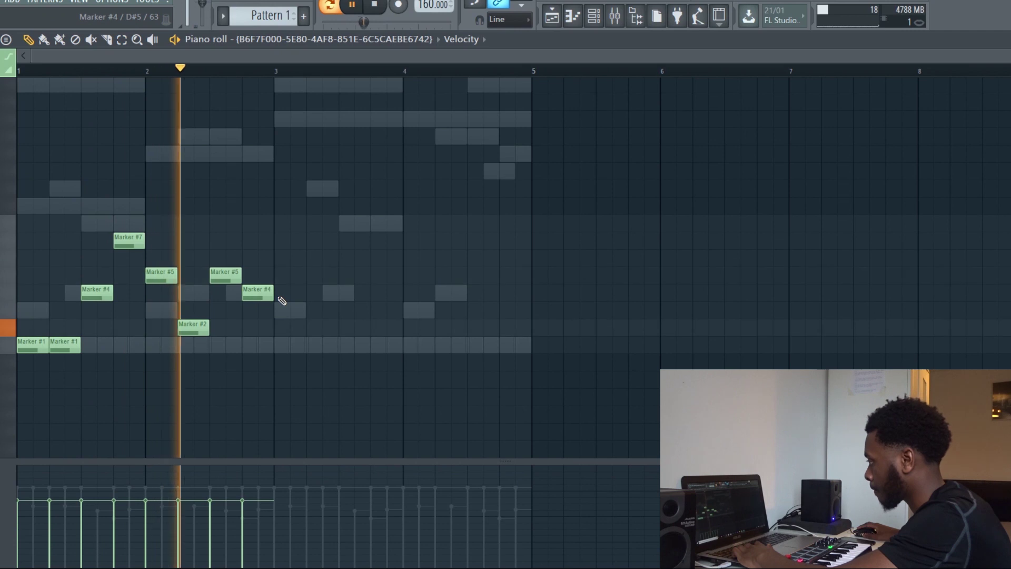
key("space")
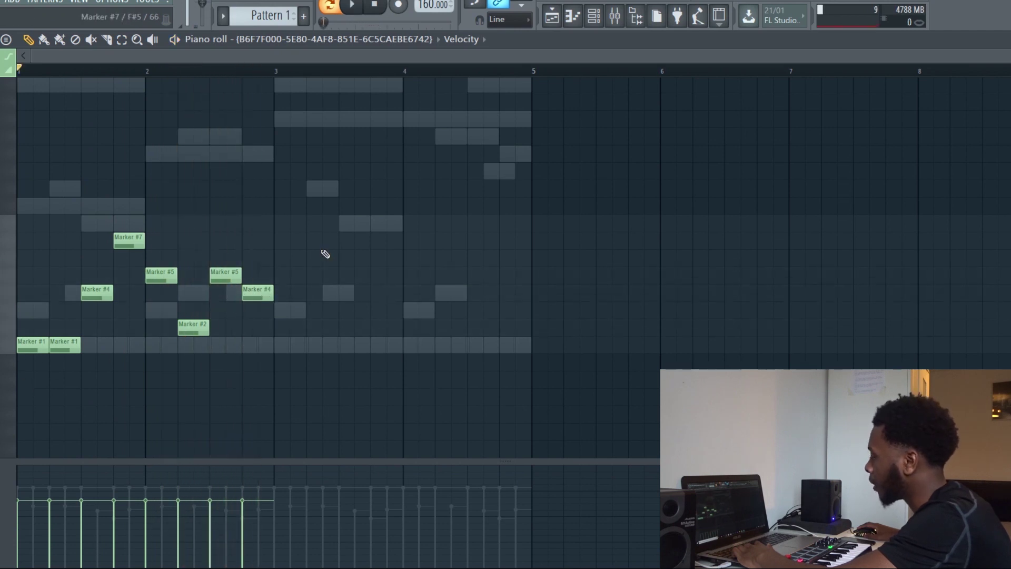
scroll(337, 267, "up", 3)
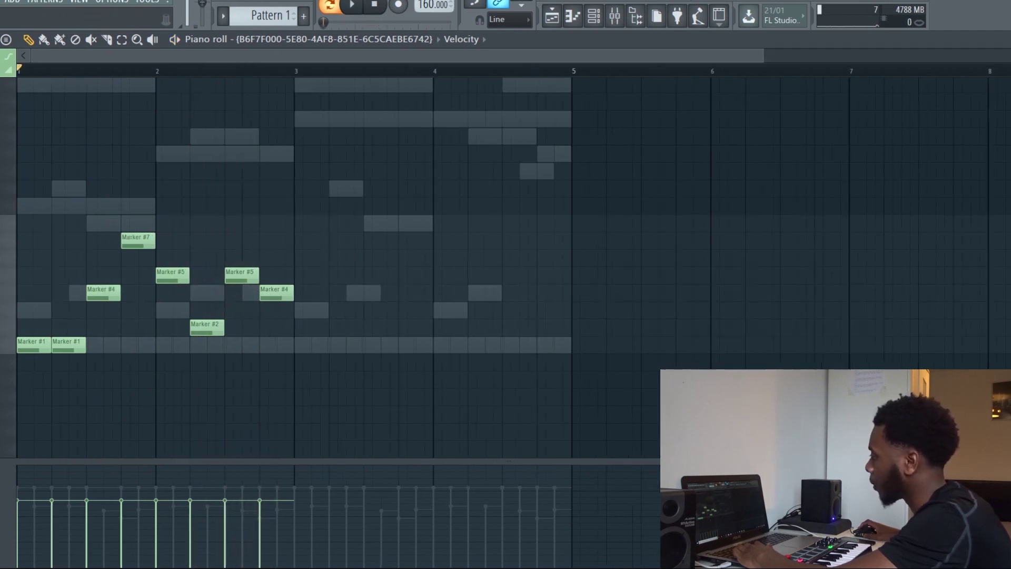
Rename the Slicex channel in the channel rack as Slice X.
left_click(594, 17)
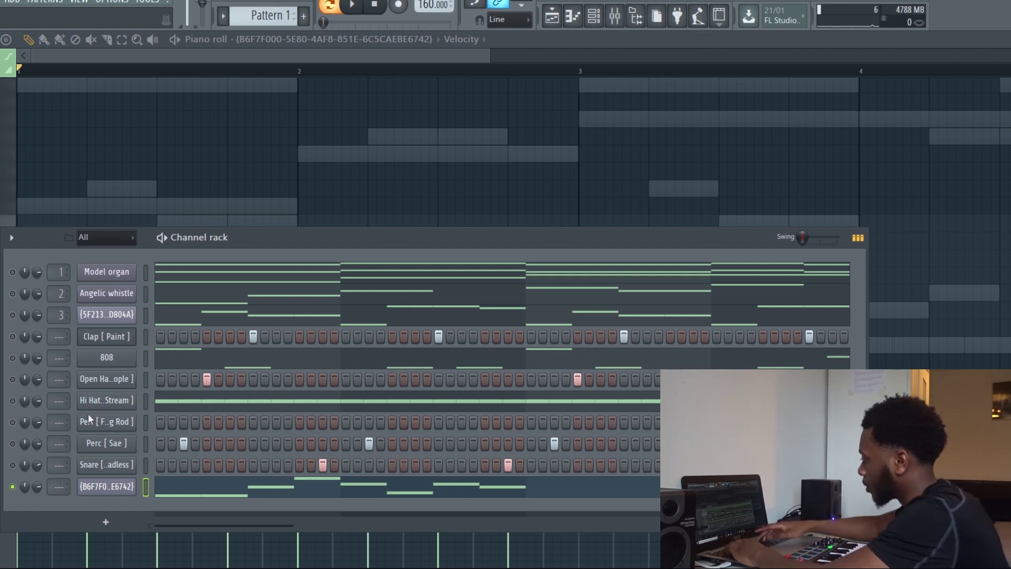
type("Slice X")
key("Return")
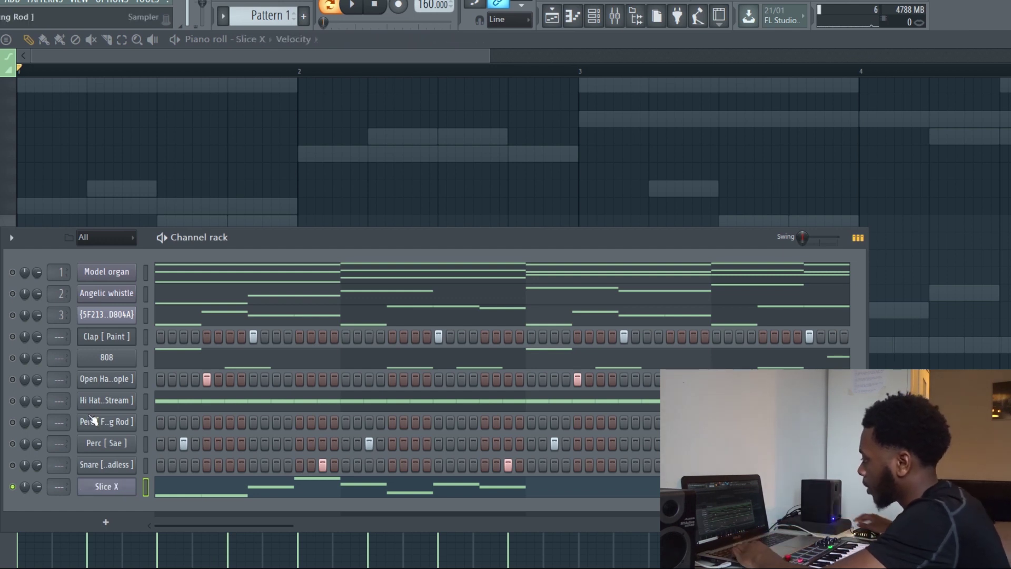
Bend the decay curve of Slice X's volume envelope upward so the level stays full until the sustain point.
left_click(107, 486)
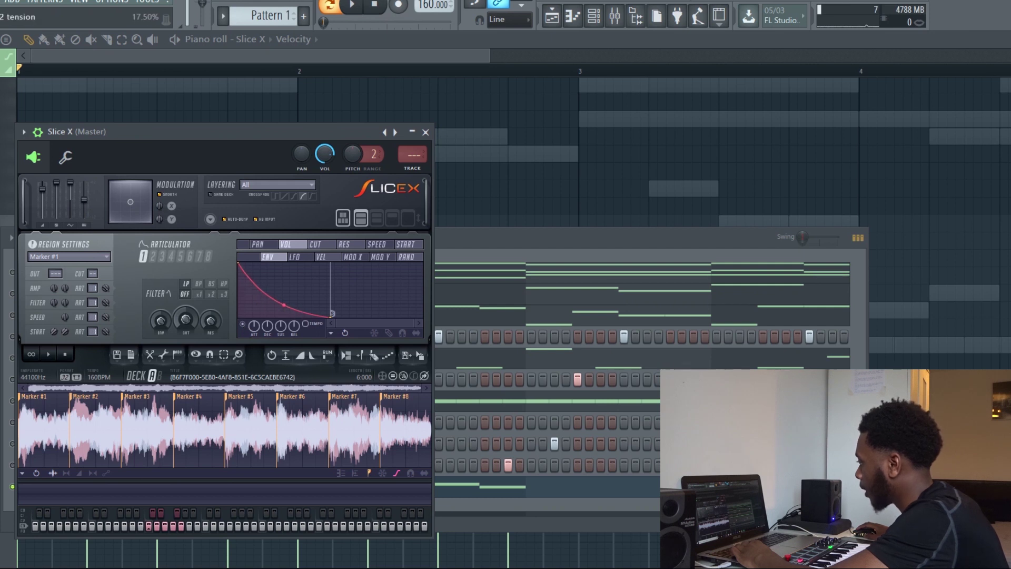
left_click_drag(284, 304, 330, 260)
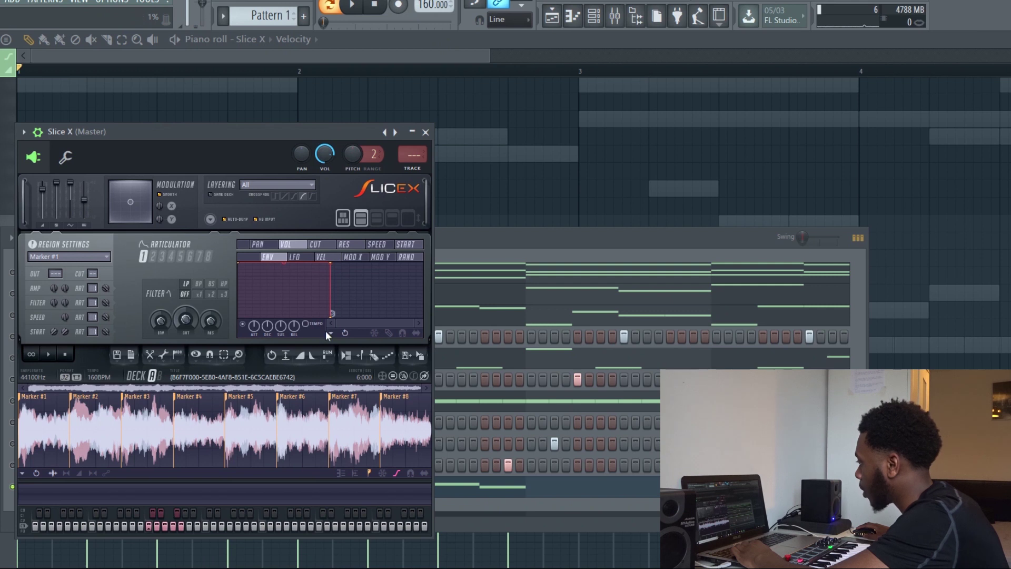
left_click(469, 283)
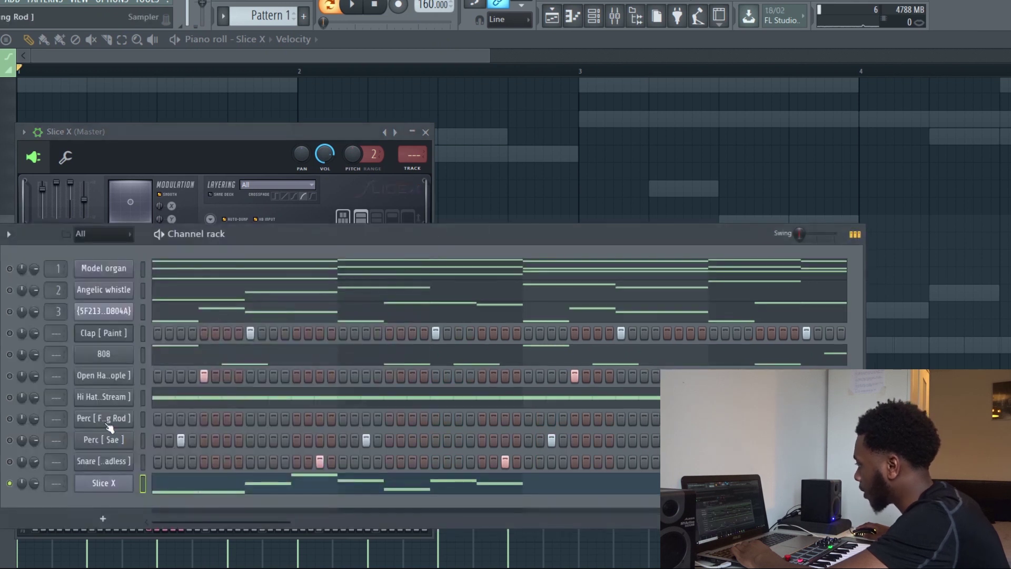
Enable the 808 channel's volume envelope with attack, decay and sustain at minimum and hold at maximum.
left_click(122, 354)
left_click(115, 229)
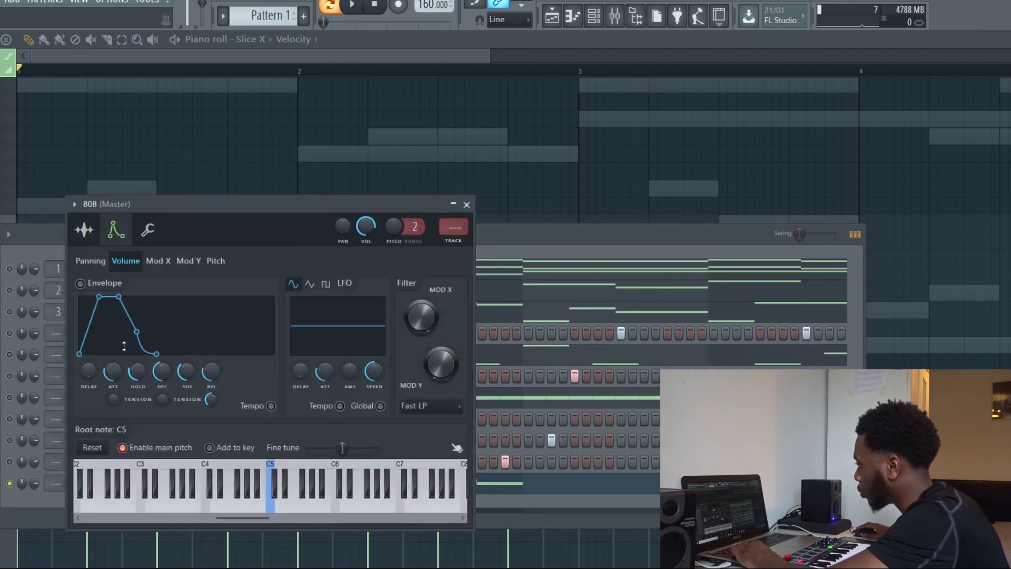
left_click_drag(113, 371, 137, 337)
left_click_drag(162, 372, 162, 401)
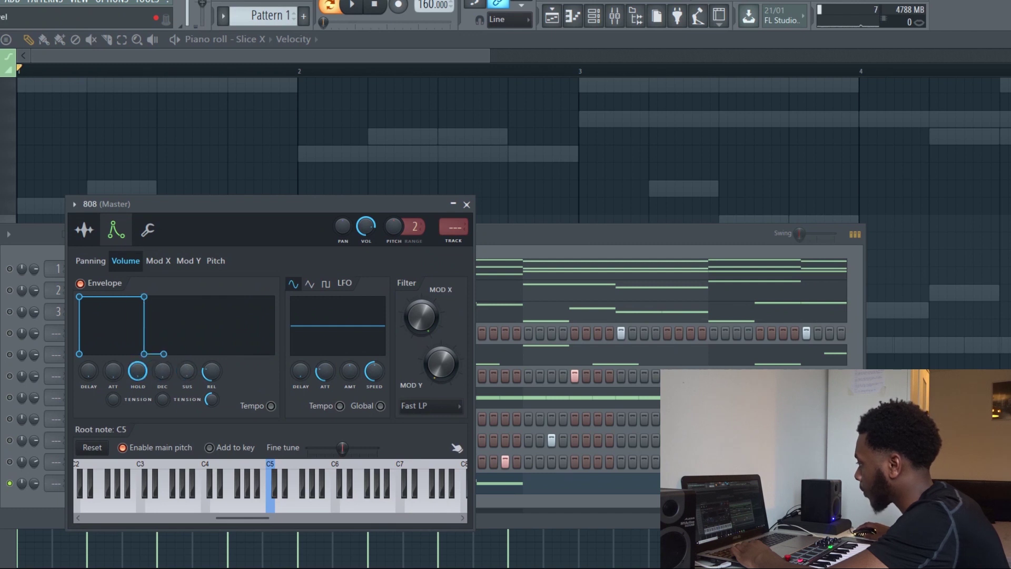
left_click(498, 229)
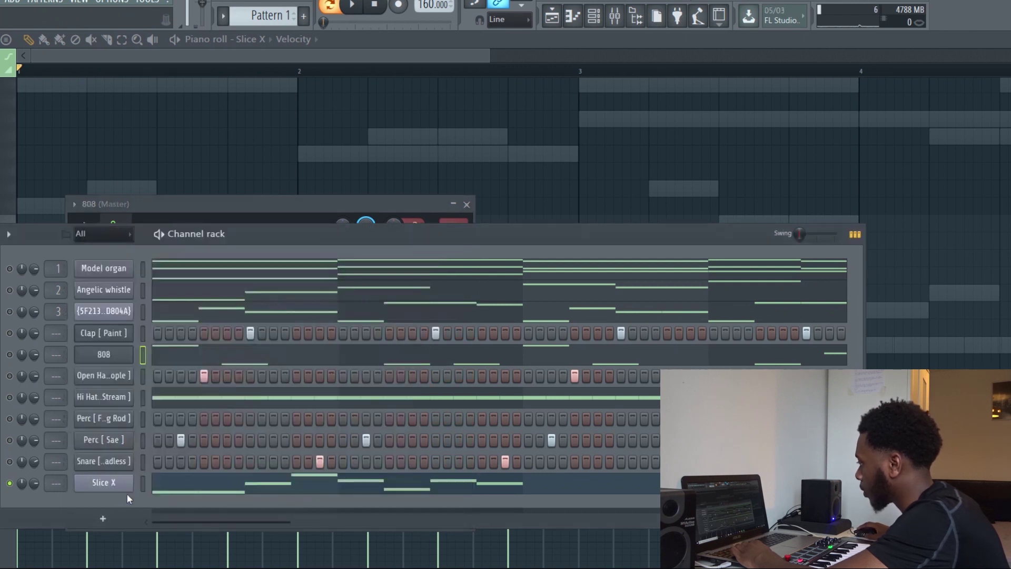
Lower the first point of Slice X's volume envelope to zero, bend its attack curve steeply upward, and play the pattern.
left_click(108, 488)
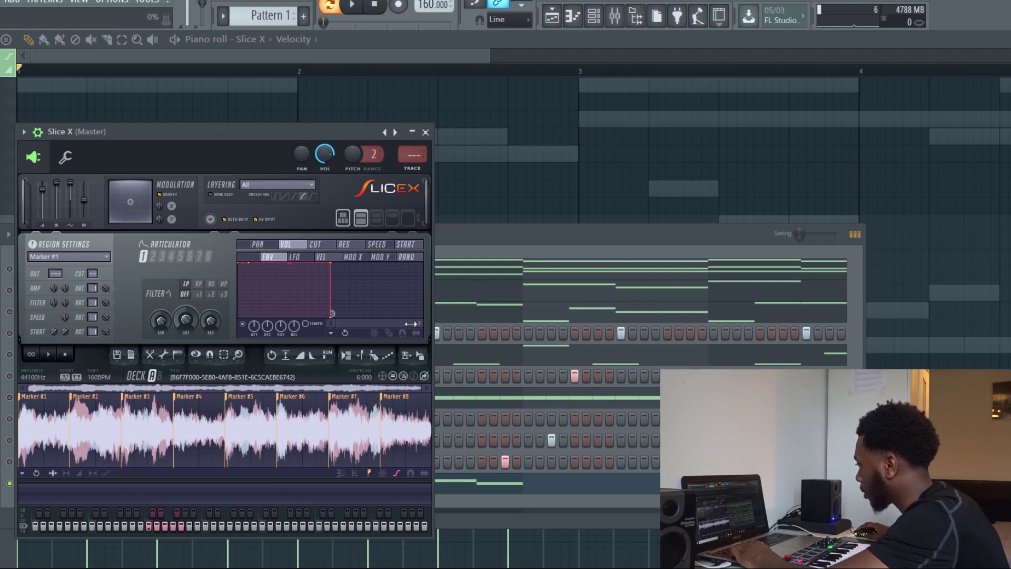
left_click_drag(411, 324, 361, 324)
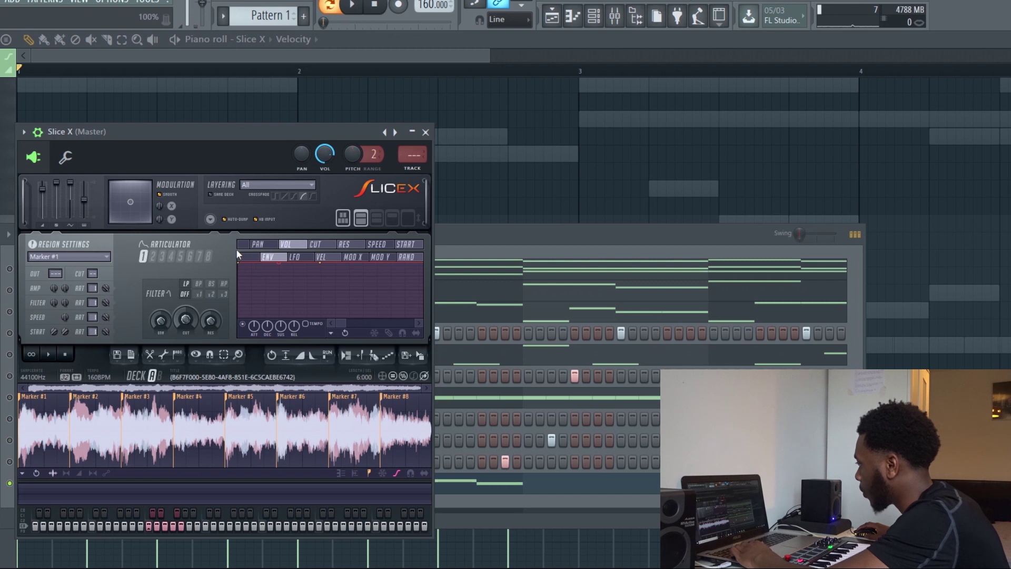
left_click_drag(241, 259, 240, 332)
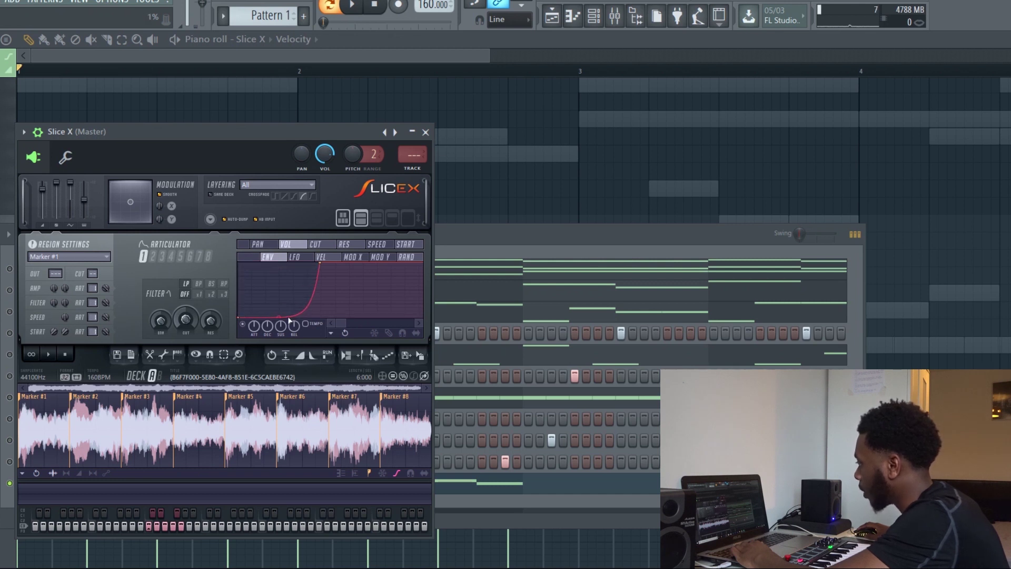
left_click_drag(279, 316, 279, 263)
left_click(531, 249)
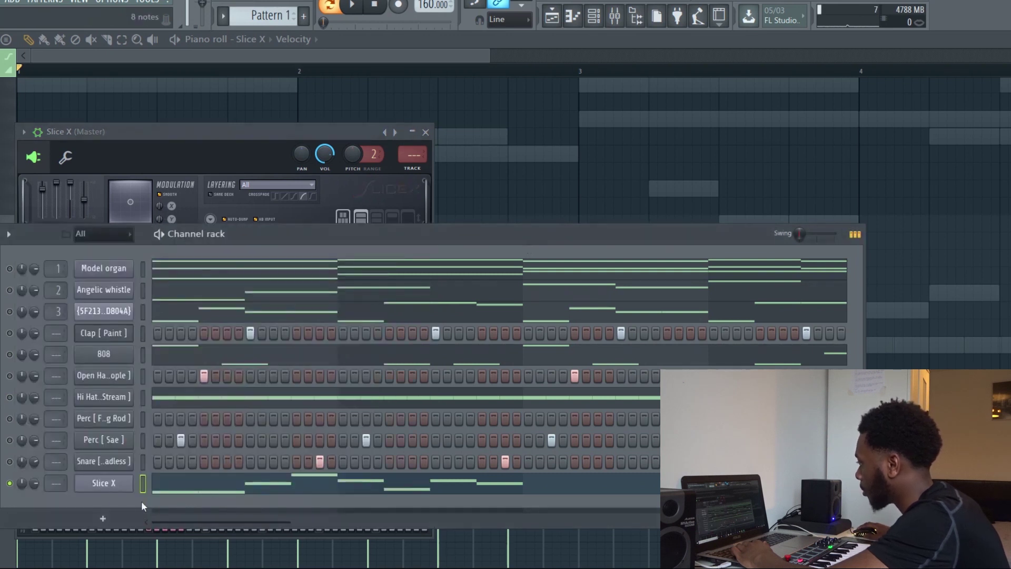
key("space")
key("space")
Soften the attack curve of Slice X's volume envelope slightly and play the pattern to check it.
left_click(107, 478)
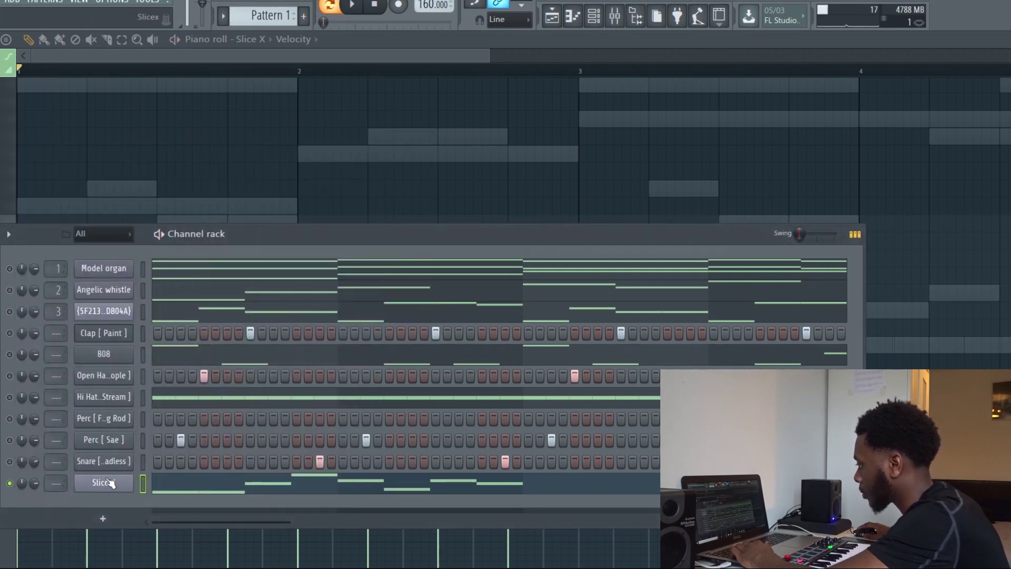
left_click(121, 485)
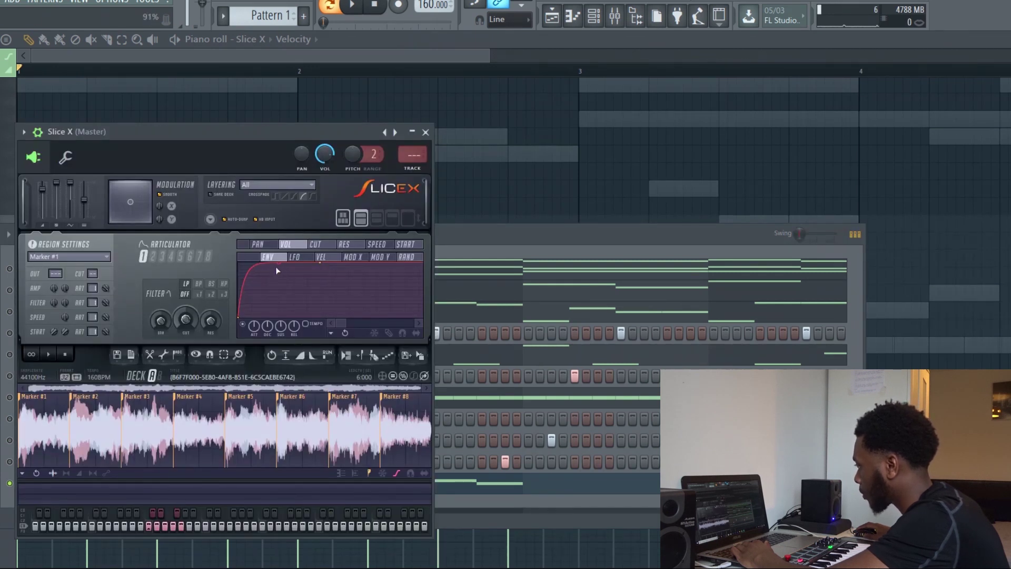
left_click_drag(280, 267, 286, 270)
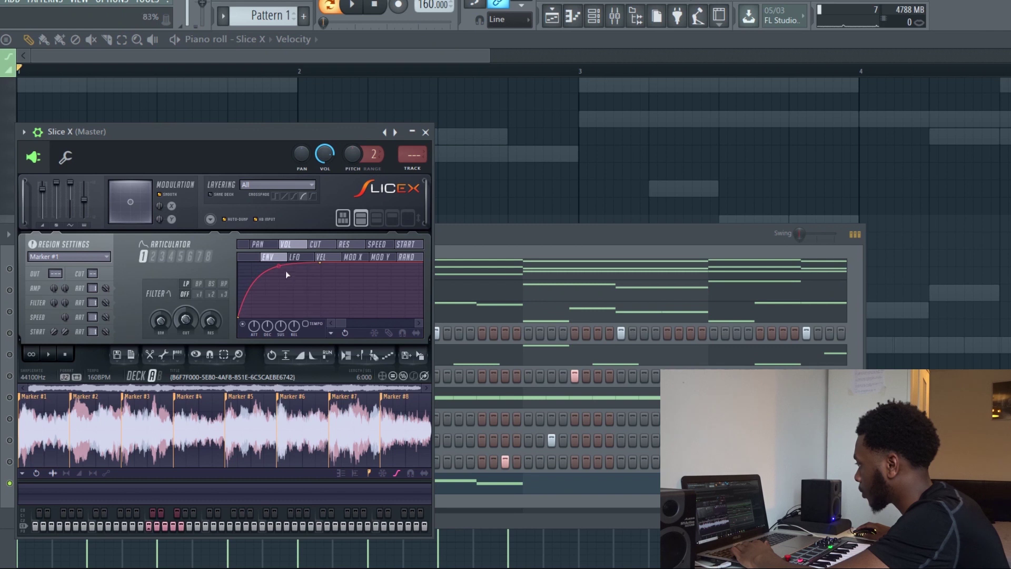
left_click(508, 230)
key("space")
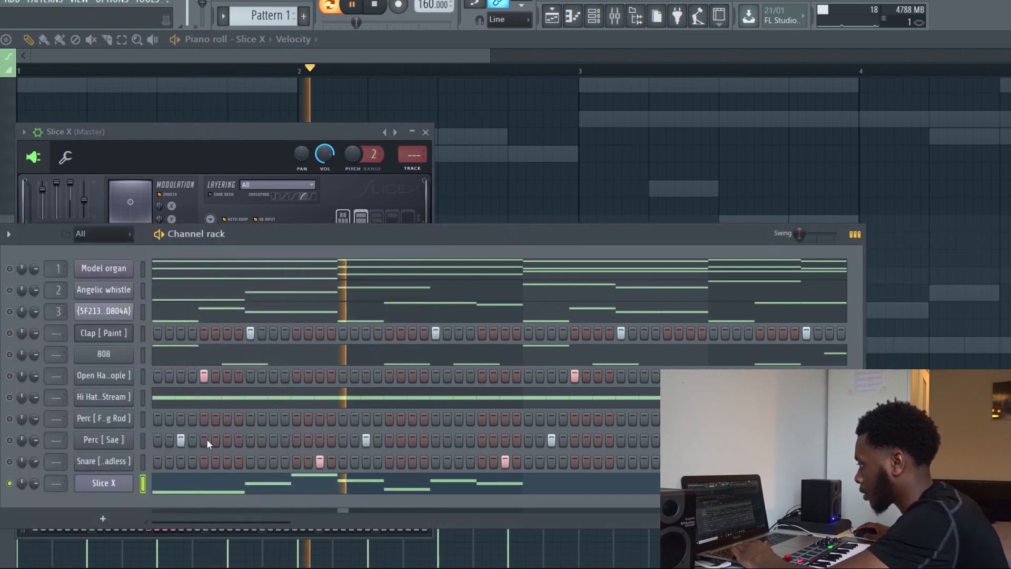
key("space")
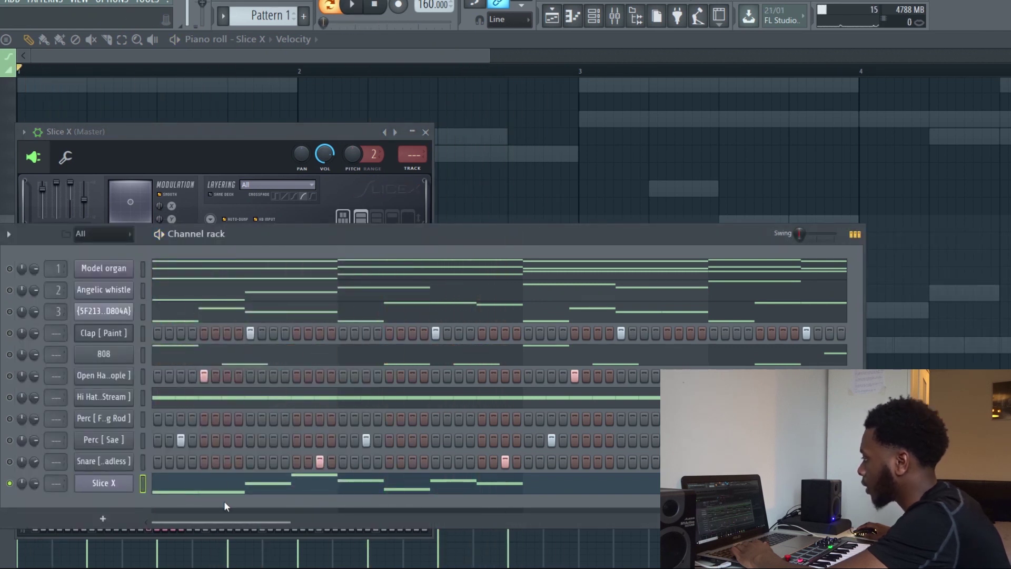
Set the attack curve tension of Slice X's volume envelope to about 37.7% and play the pattern.
left_click(123, 489)
left_click(123, 489)
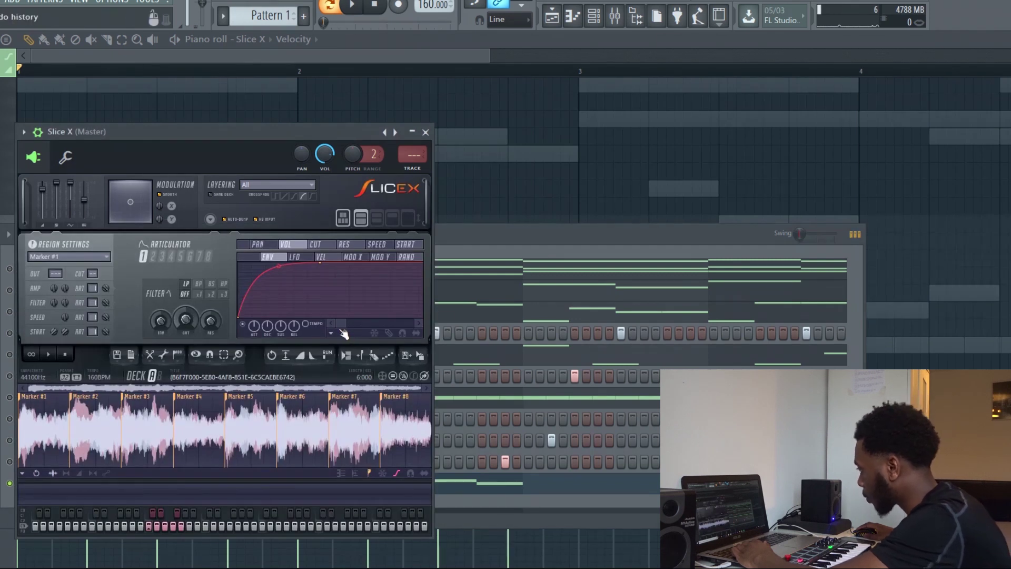
left_click_drag(344, 327, 380, 343)
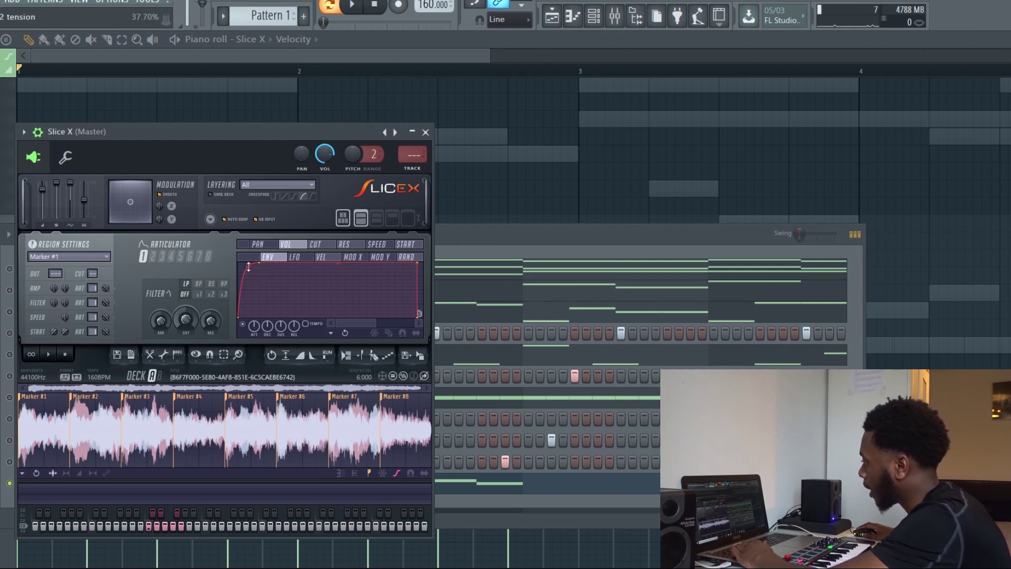
mouse_move(248, 277)
left_mouse_down()
mouse_move(249, 303)
mouse_move(248, 266)
mouse_move(248, 307)
mouse_move(248, 264)
left_mouse_up()
left_click(473, 232)
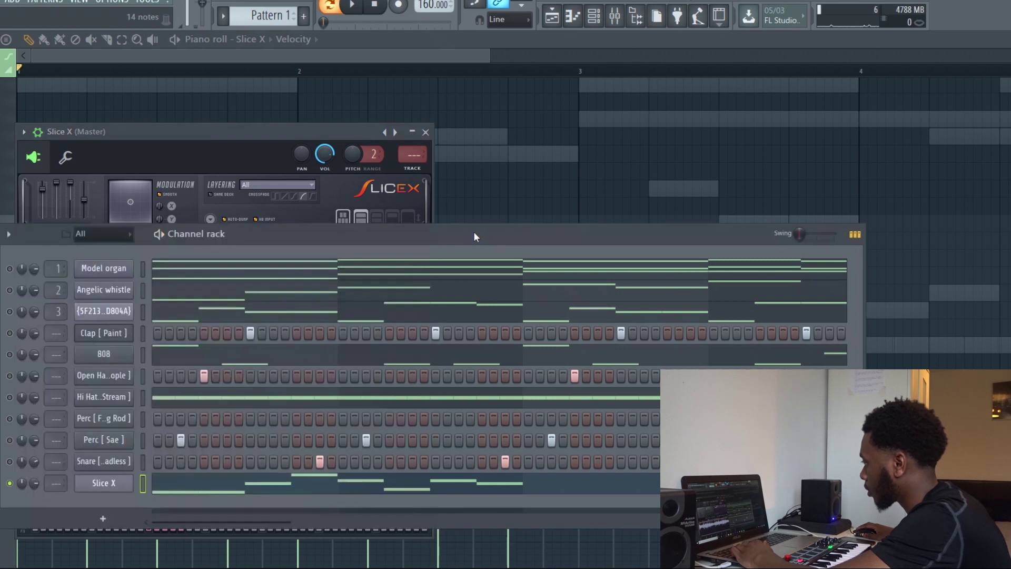
key("space")
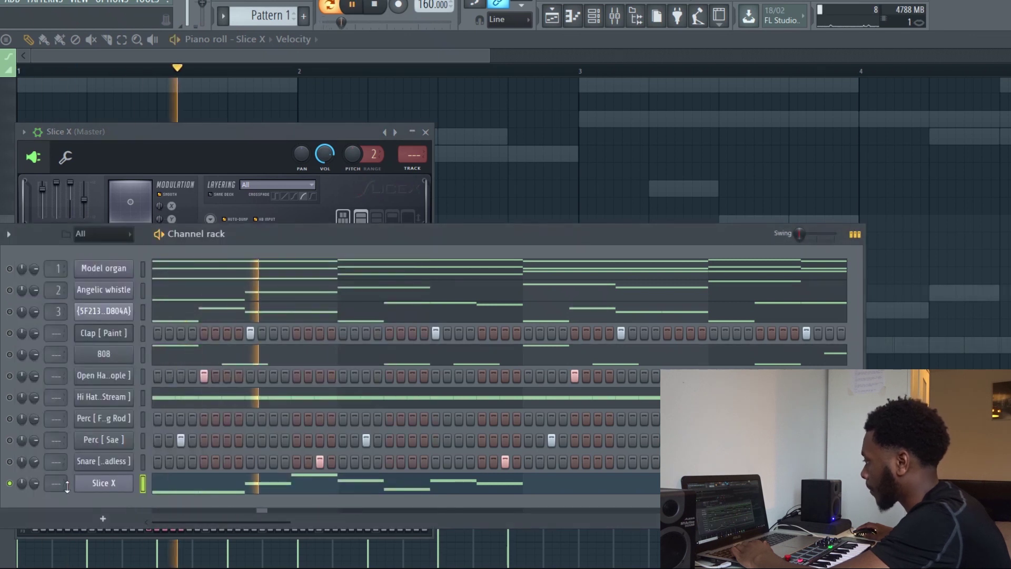
Open Slice X's notes in the piano roll and stop playback.
left_click(289, 483)
key("ctrl+b")
scroll(400, 389, "down", 5)
key("ctrl+z")
key("space")
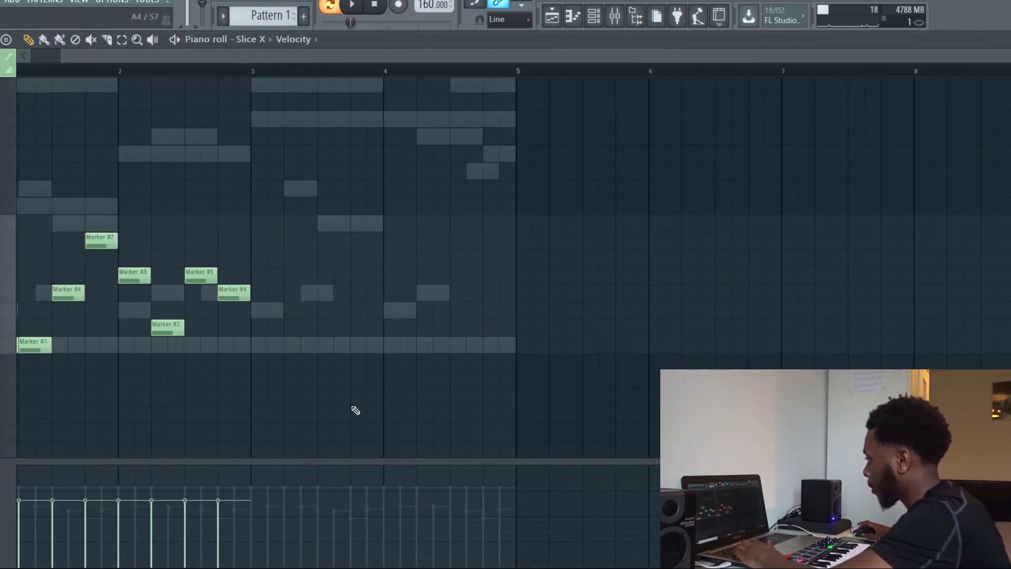
key("ctrl+a")
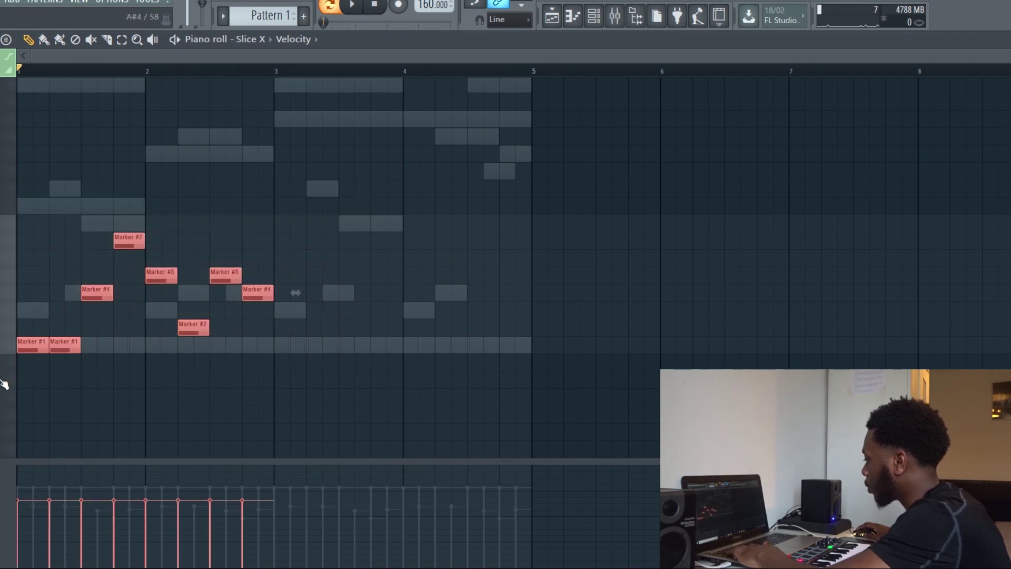
key("shift+Right")
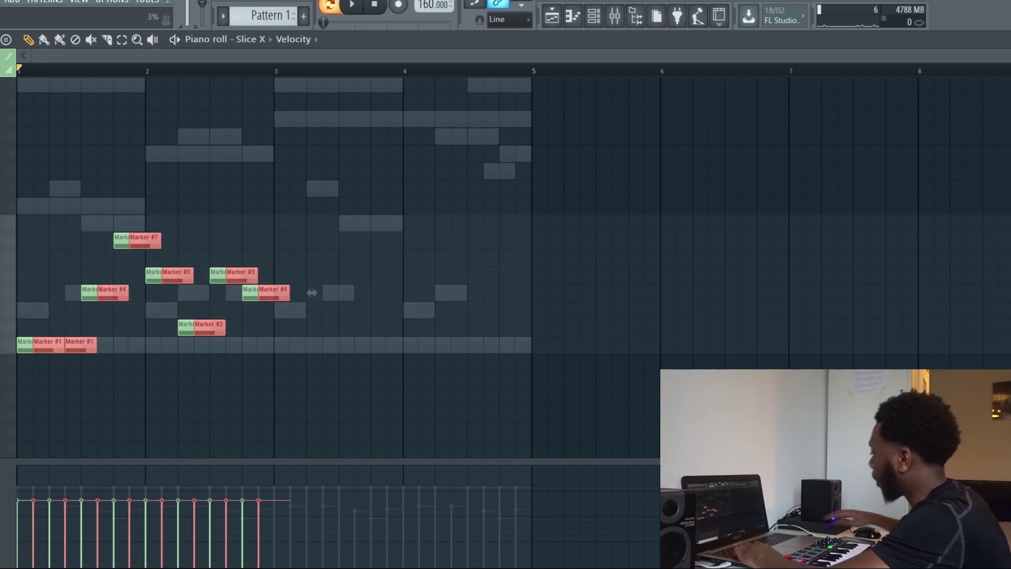
key("Delete")
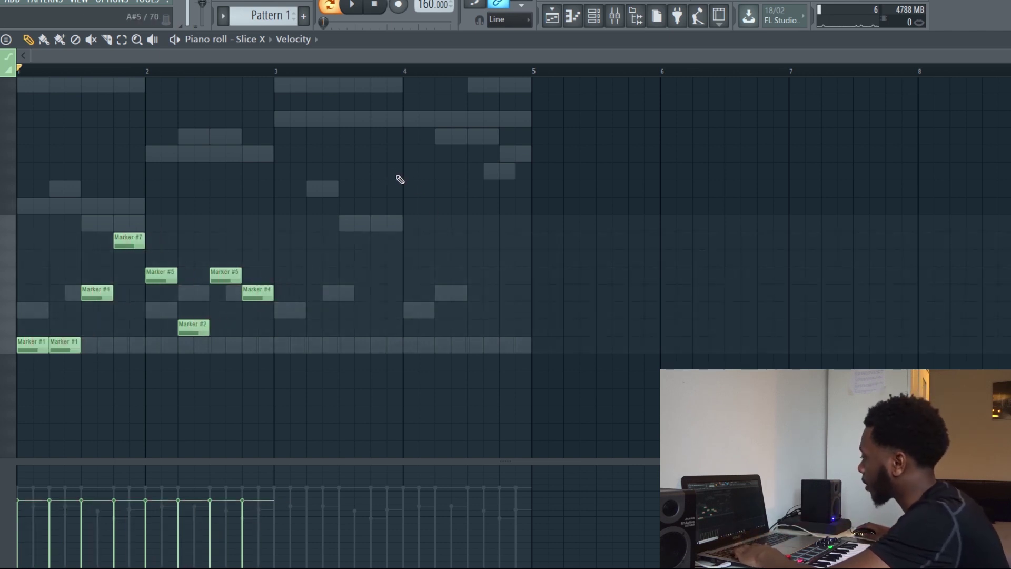
Duplicate Slice X's two-bar melody into bars 3 and 4 and clear the note selection.
key("ctrl+b")
key("ctrl+d")
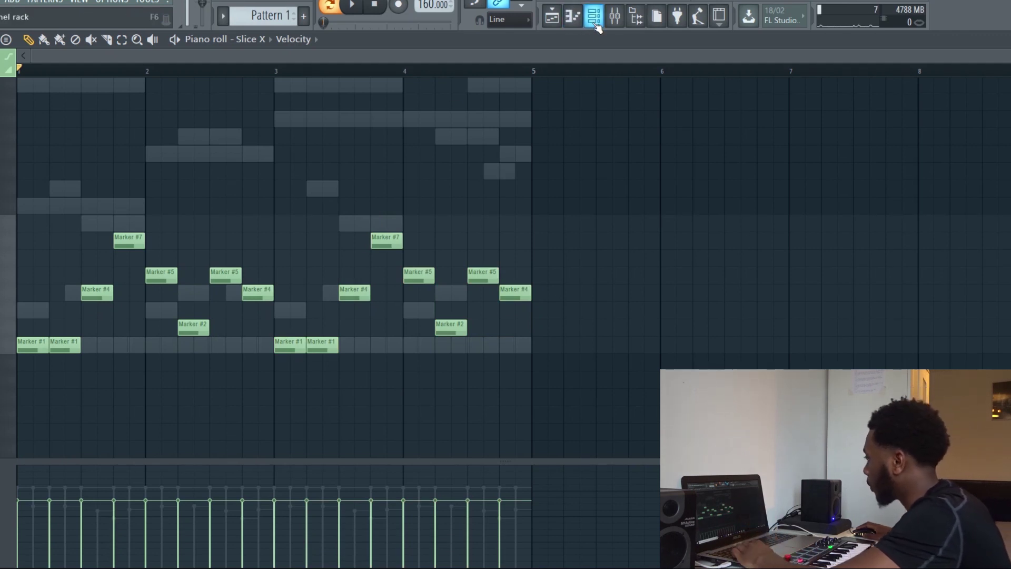
scroll(17, 275, "up", 3)
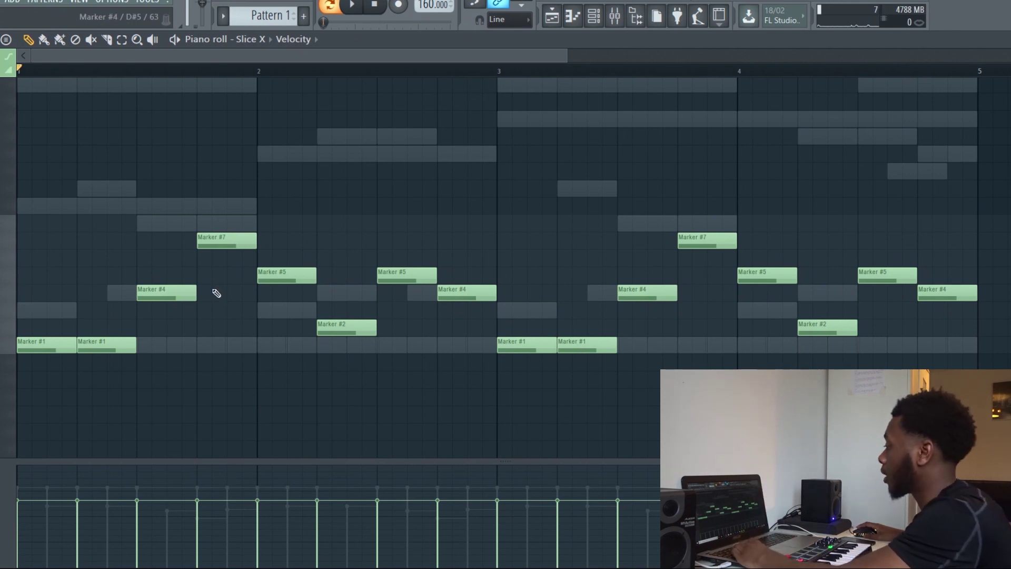
scroll(153, 280, "up", 1)
scroll(137, 264, "down", 1)
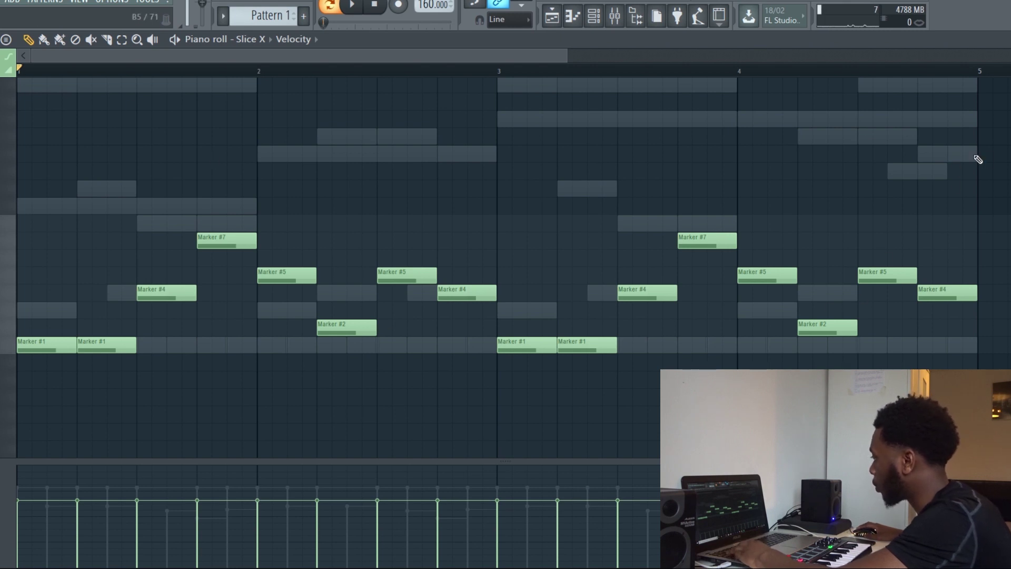
Nudge Slice X's last six notes in bars 1 and 2 slightly off the grid.
left_click_drag(983, 152, 18, 421)
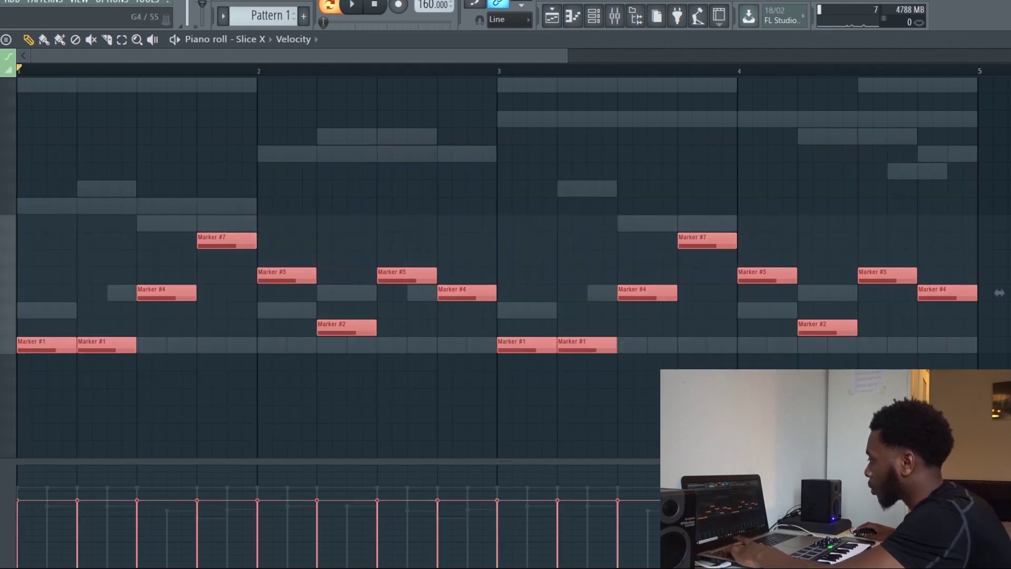
left_click(195, 343)
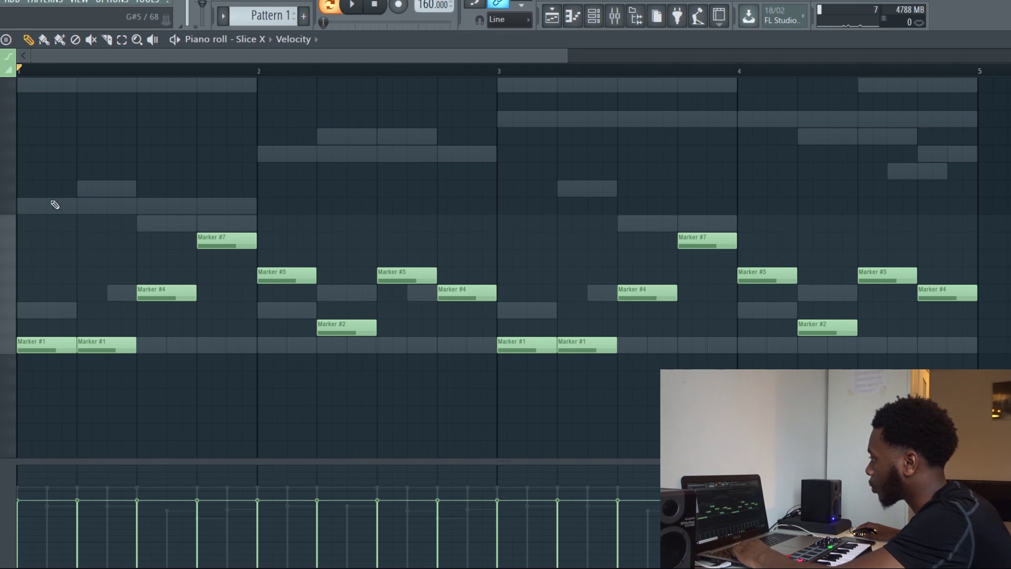
left_click_drag(158, 293, 170, 293)
left_click_drag(229, 239, 238, 238)
left_click_drag(276, 274, 273, 273)
left_click_drag(327, 327, 331, 327)
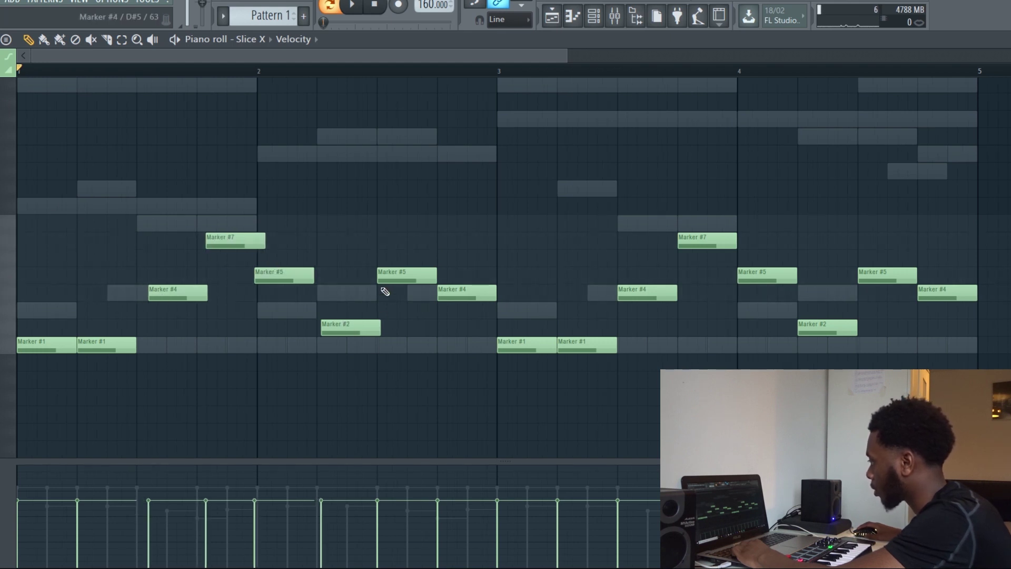
left_click_drag(388, 275, 385, 275)
left_click_drag(449, 292, 454, 293)
Nudge the Marker #1, #2 and #5 notes in bars 3 and 4 slightly off the grid.
left_click_drag(535, 341, 538, 341)
left_click_drag(571, 344, 579, 345)
left_click(640, 310)
key("ctrl+z")
left_click_drag(747, 275, 721, 276)
left_click_drag(829, 329, 837, 329)
left_click_drag(727, 282, 751, 283)
left_click_drag(864, 283, 858, 283)
Play the off-grid melody, stop it, and quantize all Slice X notes to the grid.
key("space")
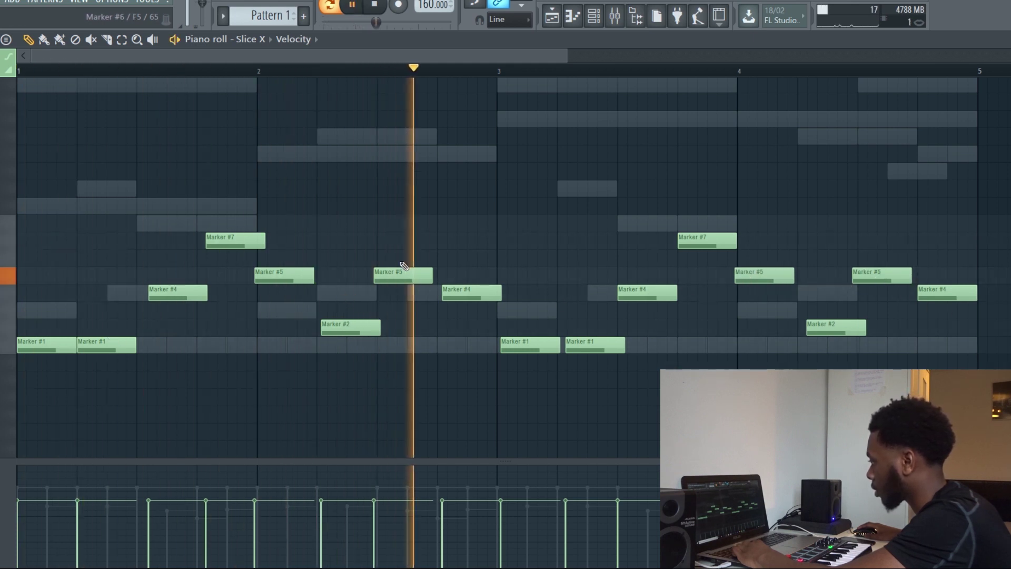
key("space")
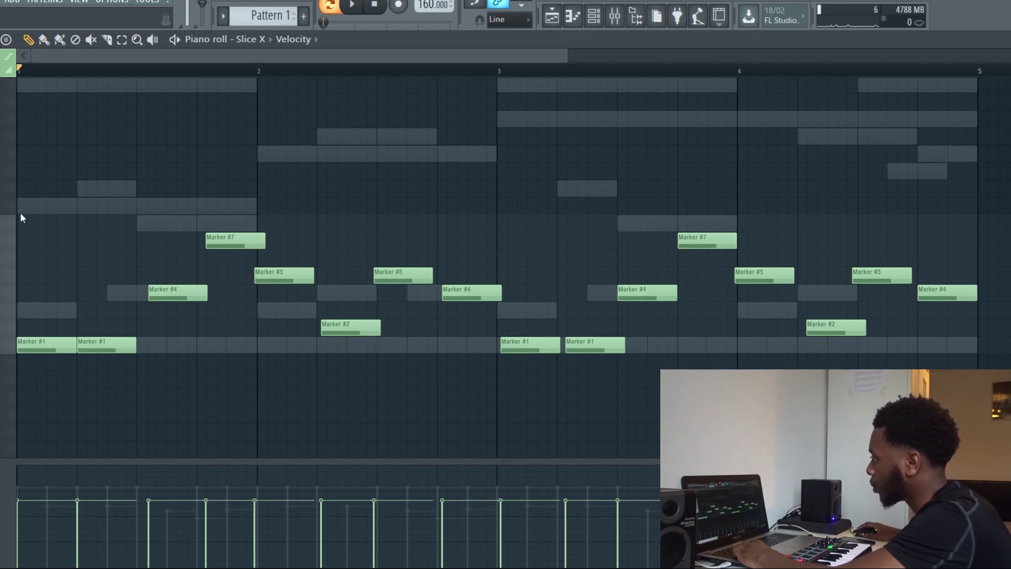
key("ctrl+q")
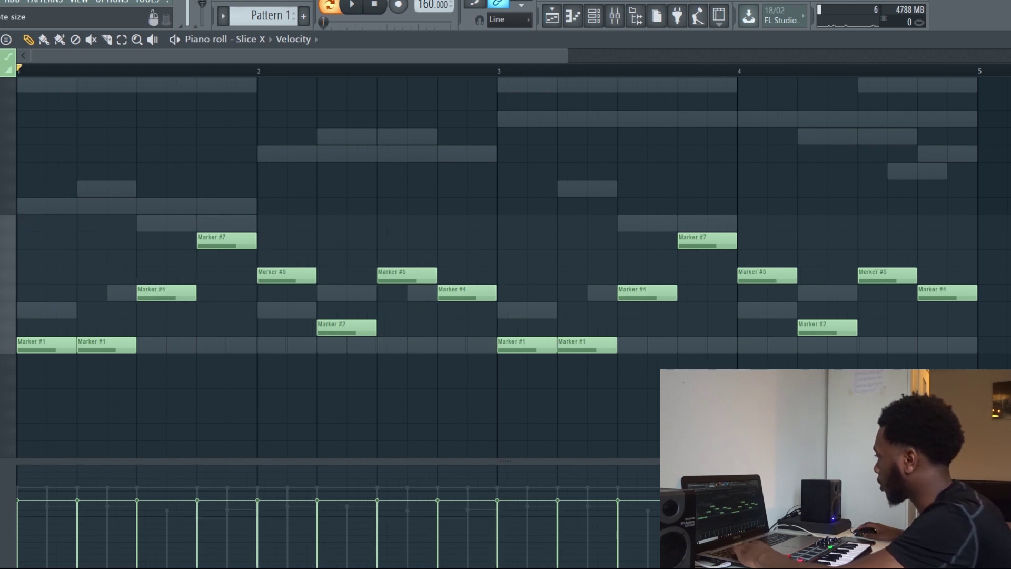
scroll(497, 267, "up", 2)
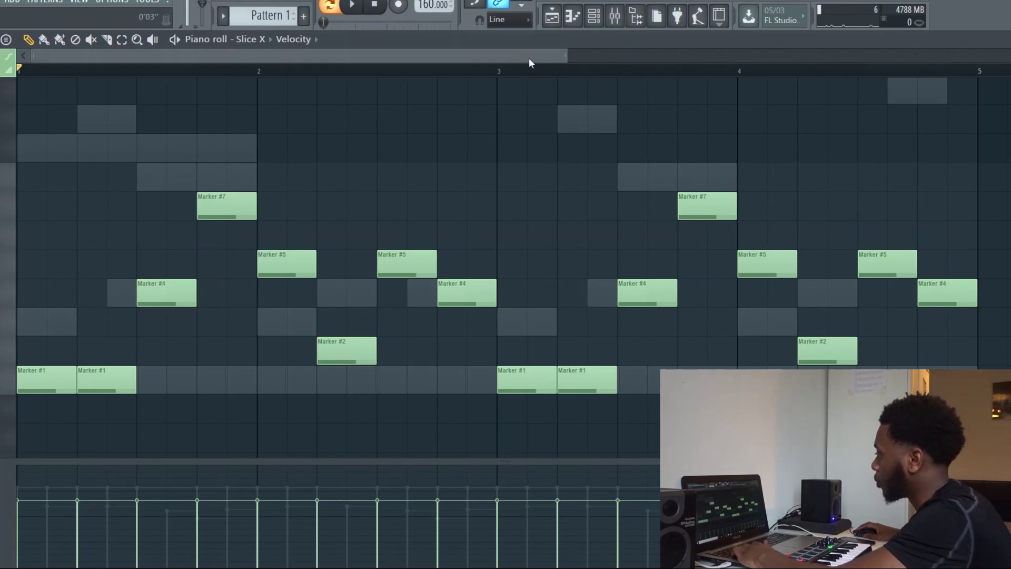
Open the Slice X plugin window, move it clear of the channel names, and return to the piano roll.
left_click(593, 16)
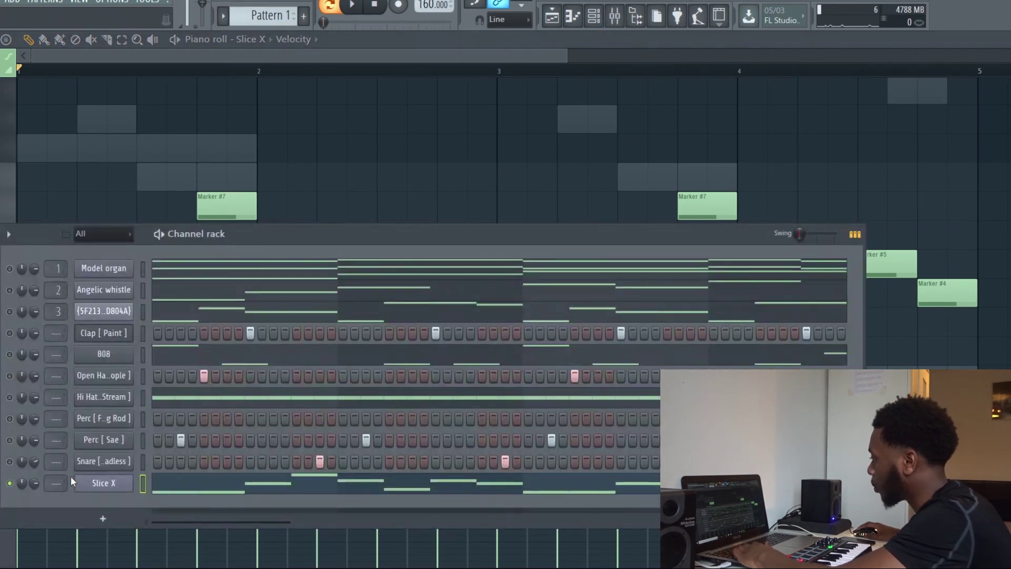
left_click(100, 483)
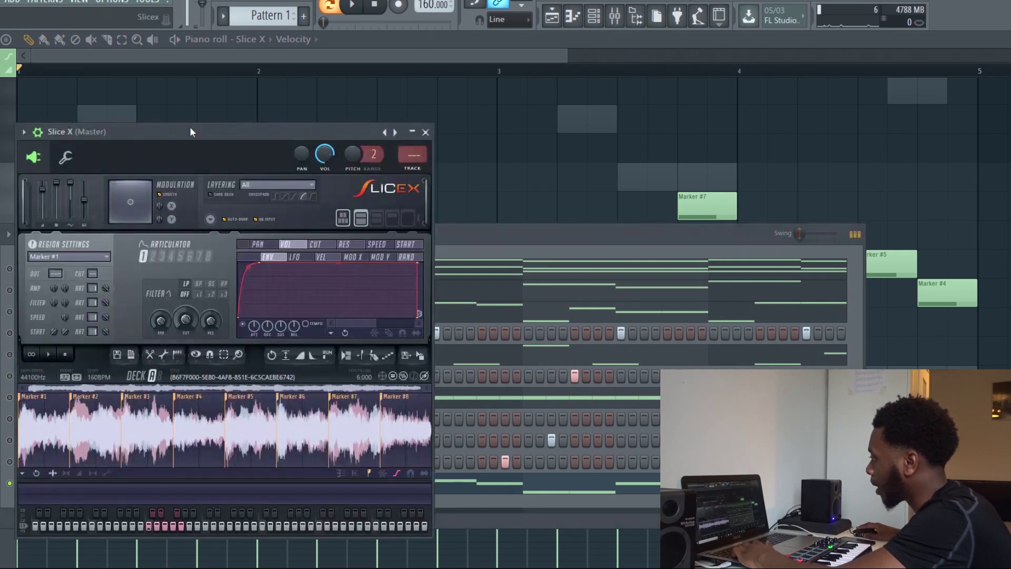
left_click_drag(198, 128, 573, 96)
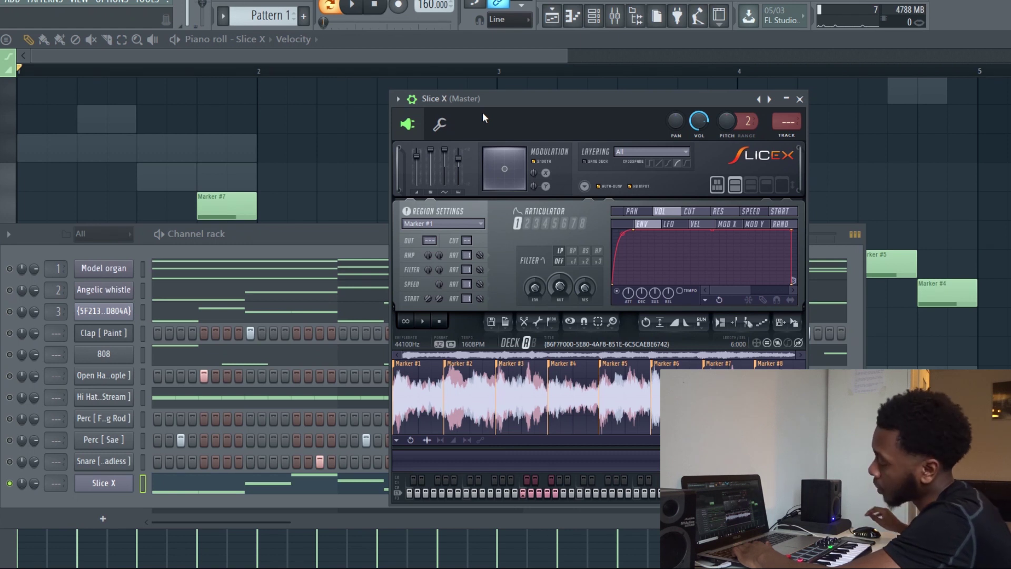
left_click(899, 151)
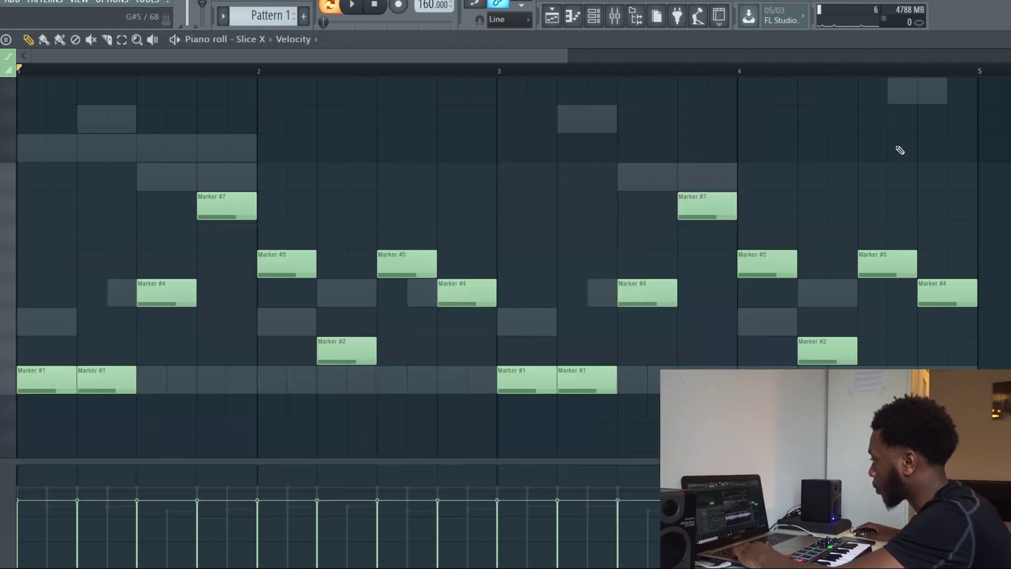
Play the quantized pattern, watch its slices trigger in the Slice X plugin window, and close that window.
key("space")
left_click(591, 21)
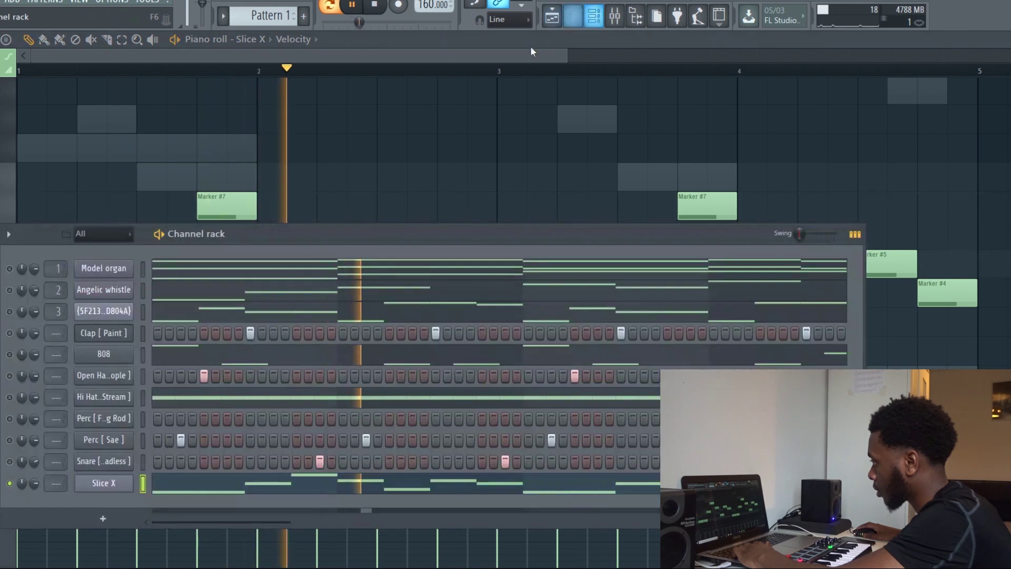
key("F6")
key("space")
left_click(593, 18)
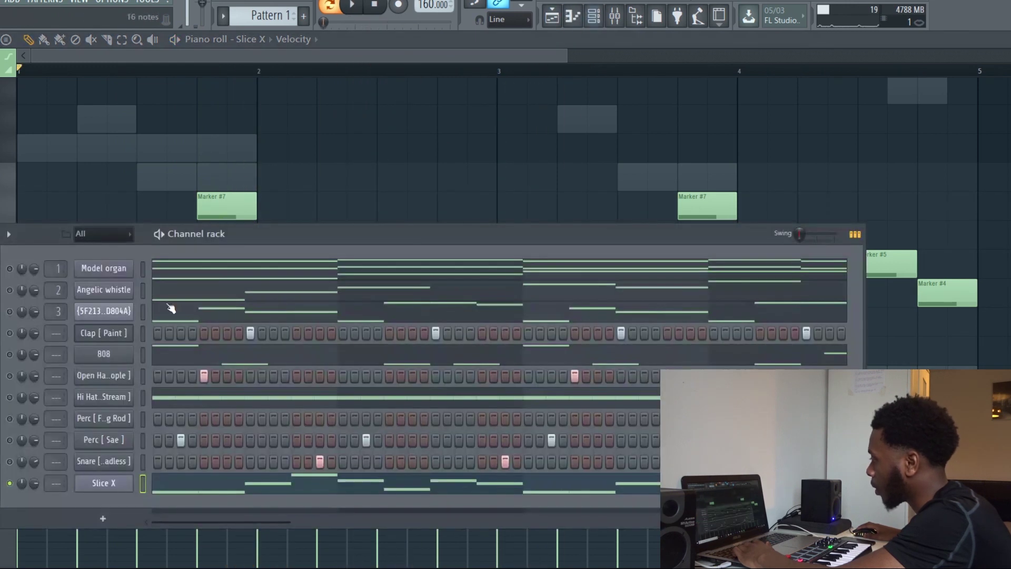
left_click(101, 484)
left_click(346, 167)
key("space")
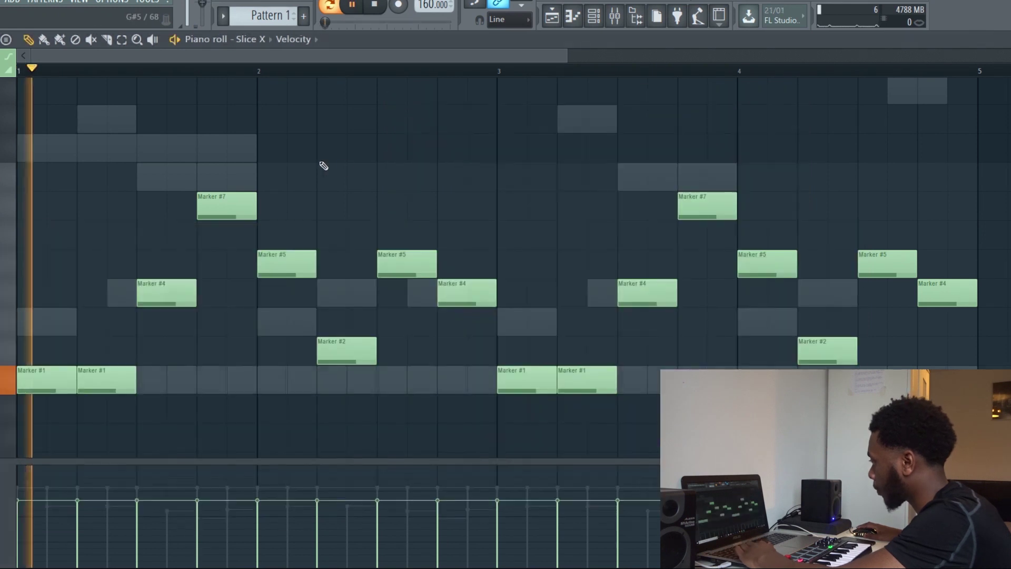
left_click(594, 16)
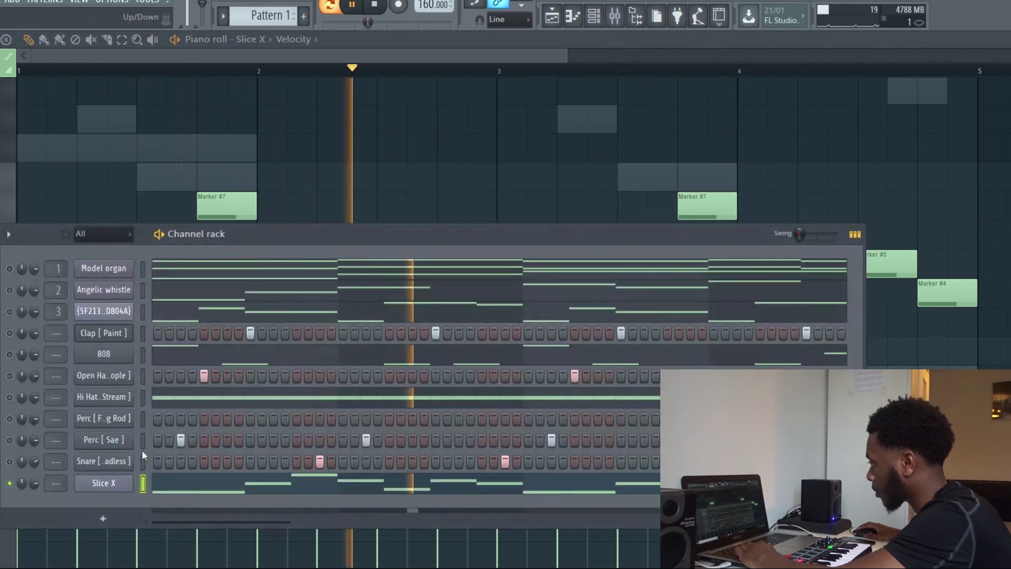
left_click(103, 483)
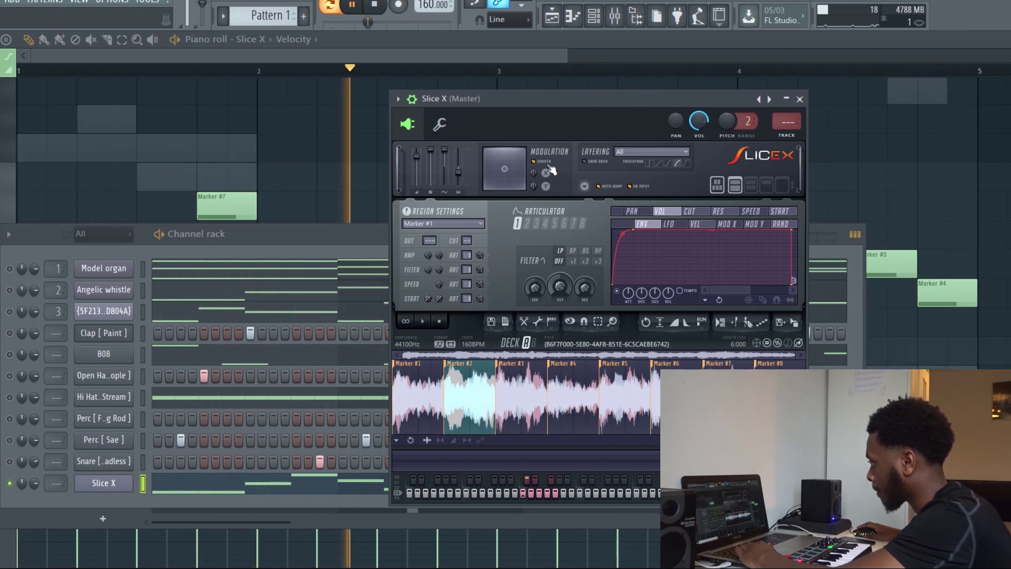
left_click(799, 98)
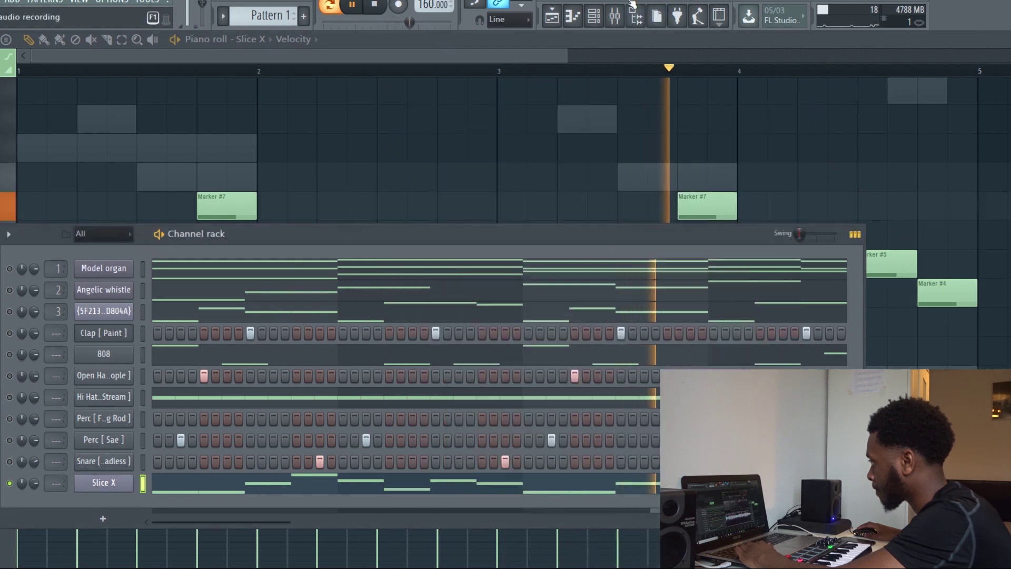
Route the Slice X channel to mixer insert 10.
left_click(615, 16)
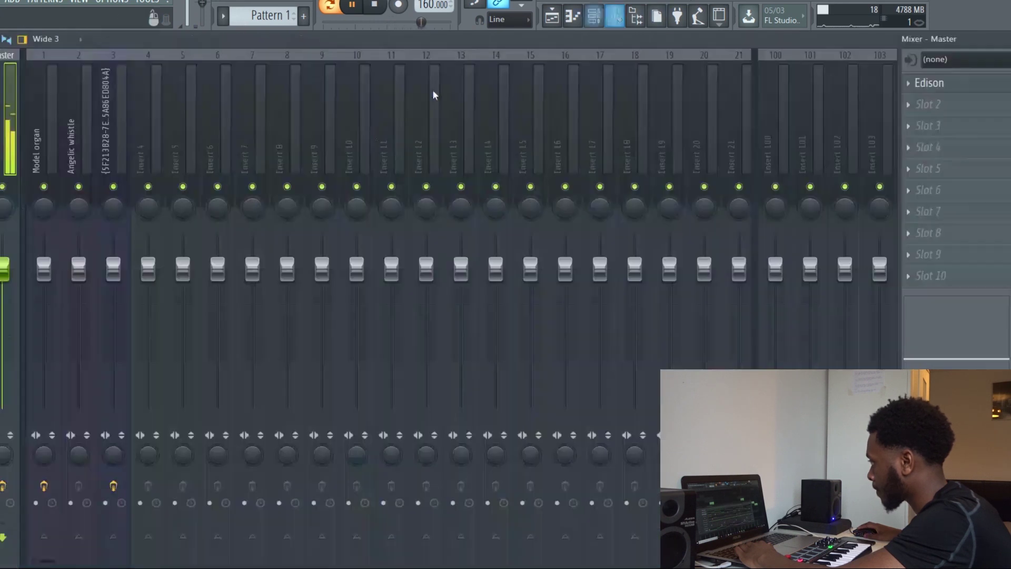
left_click(362, 128)
key("ctrl+l")
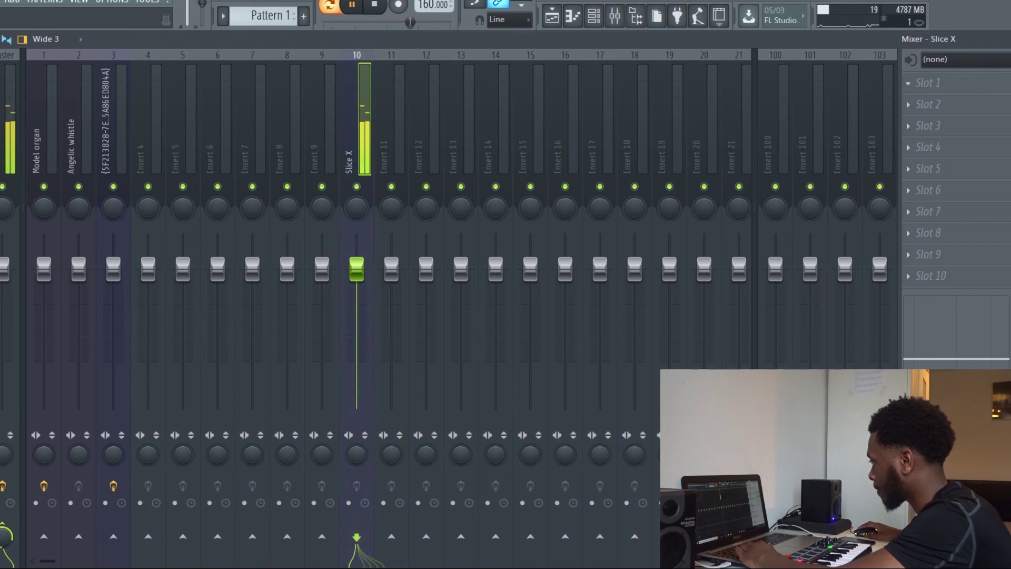
Load Fruity parametric EQ 2 with a band 1 low cut and Fruity Stereo Enhancer on Slice X's mixer insert, and stop playback.
left_click(191, 254)
left_click_drag(120, 298, 171, 349)
left_click(972, 101)
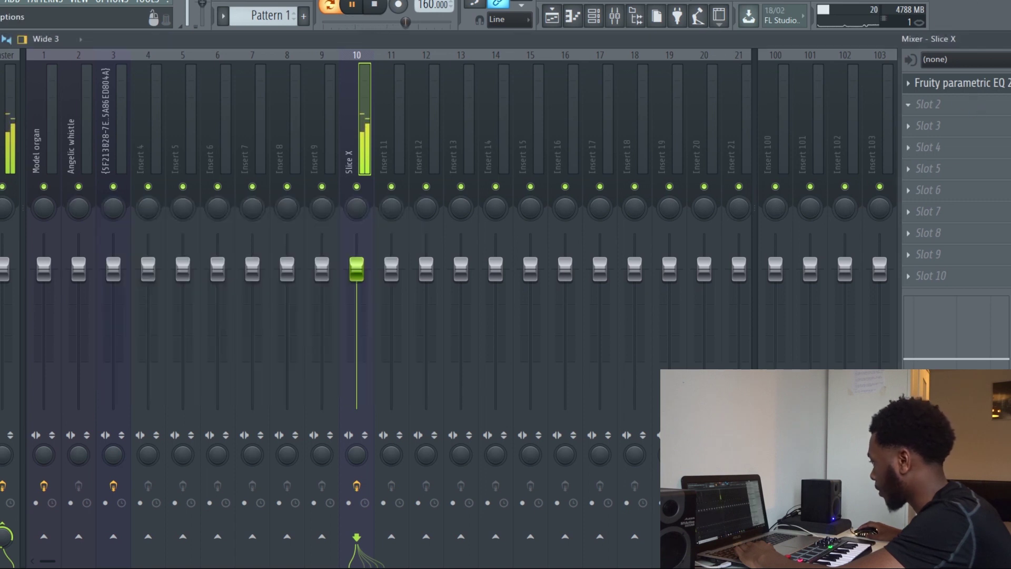
left_click(188, 169)
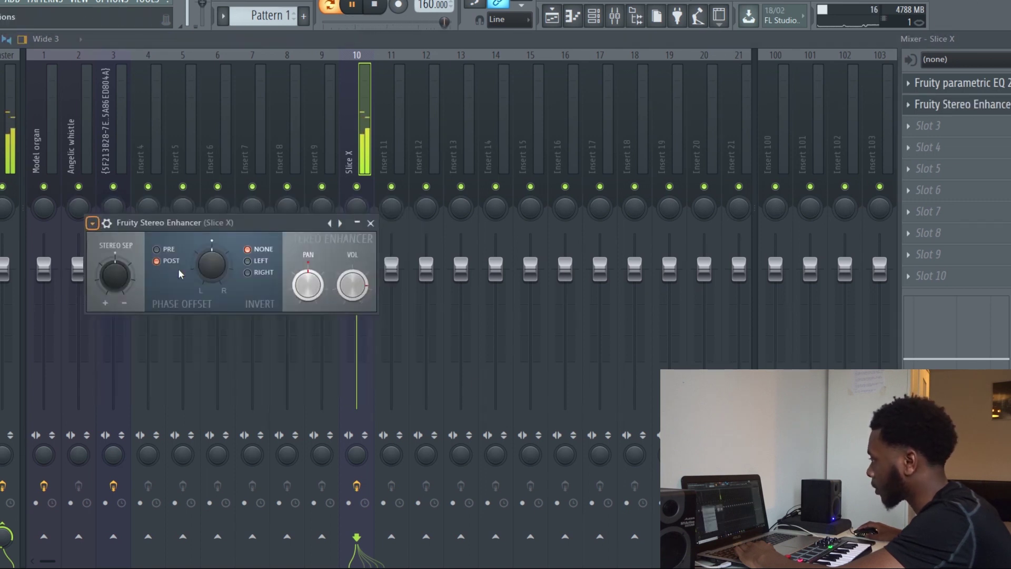
left_click(371, 223)
key("space")
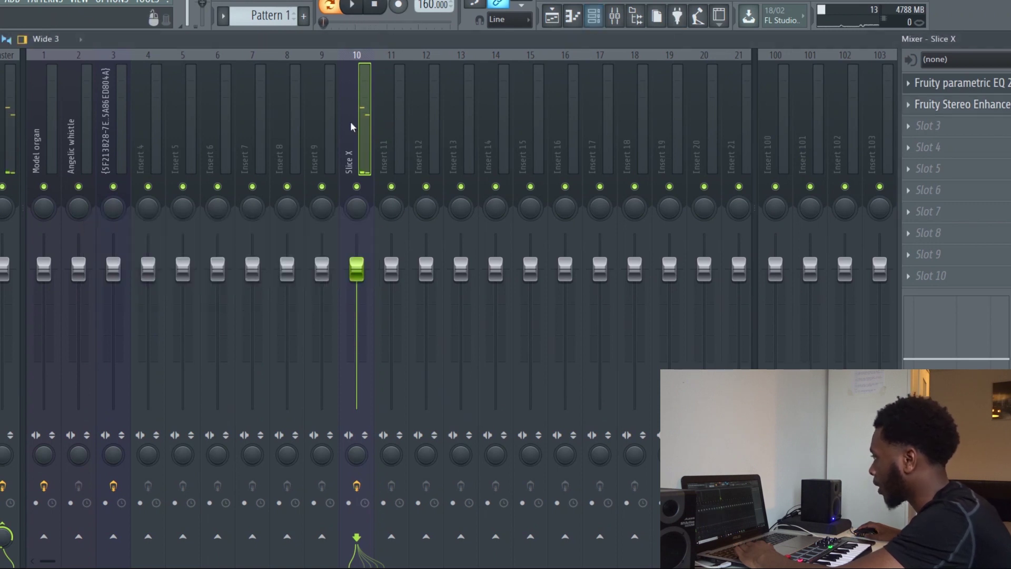
Review the Fruity Stereo Enhancer settings on the Slice X insert, close the effect, and leave the mixer.
left_click(951, 104)
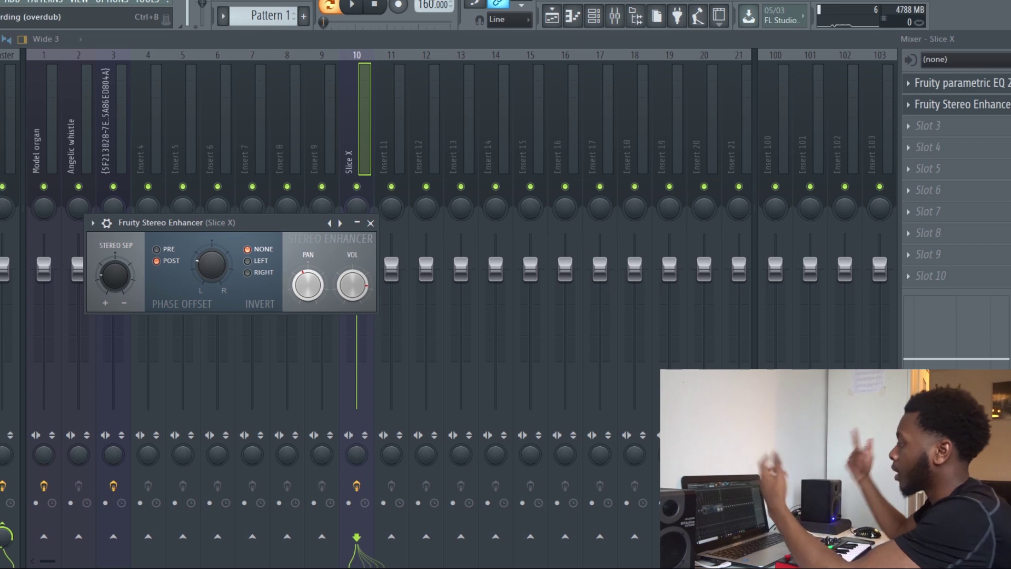
left_click(370, 223)
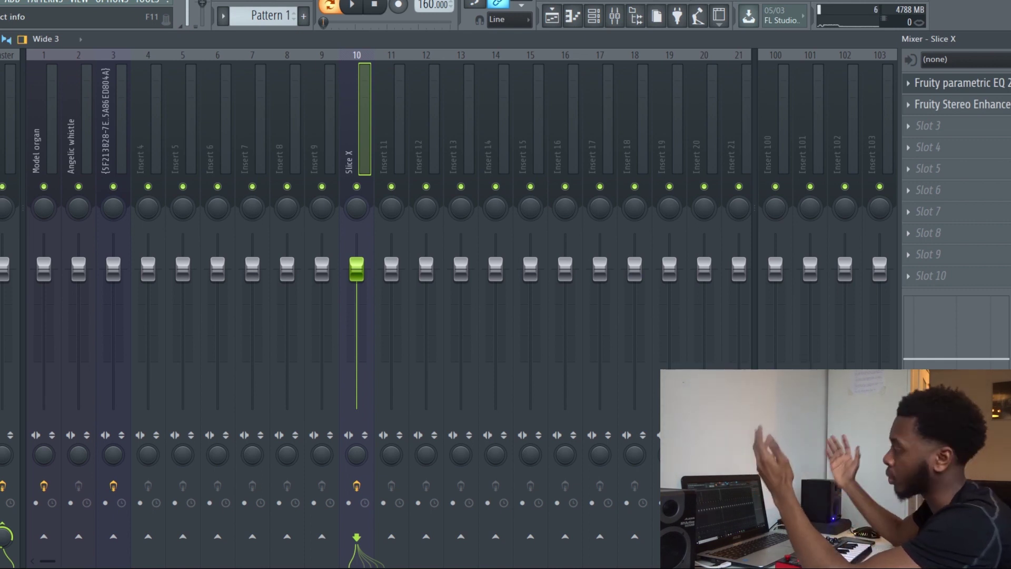
left_click(611, 21)
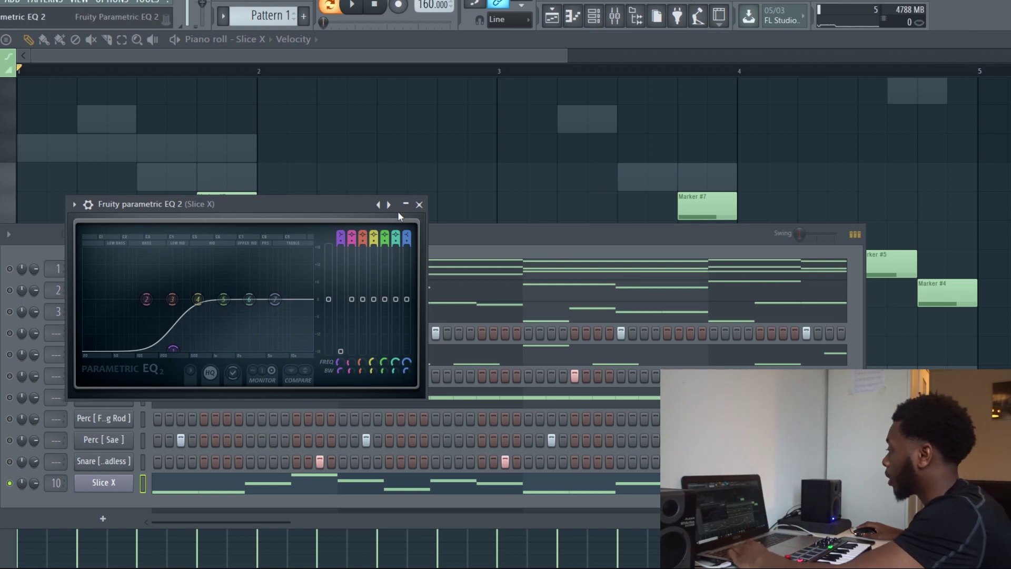
Play the pattern with the insert effects, check the triggered slices in Slice X, close the plugin, and stop playback.
left_click(437, 228)
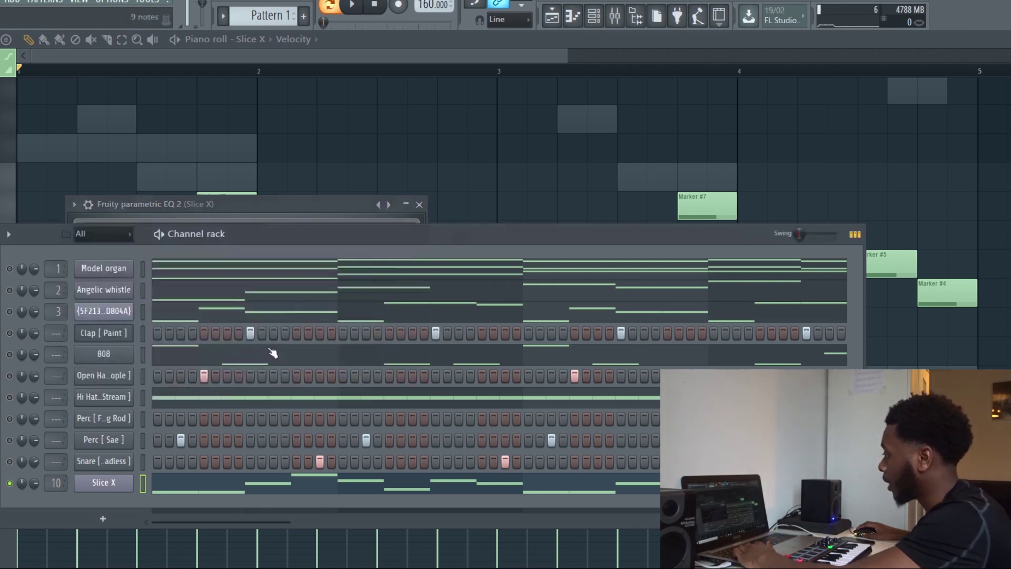
key("space")
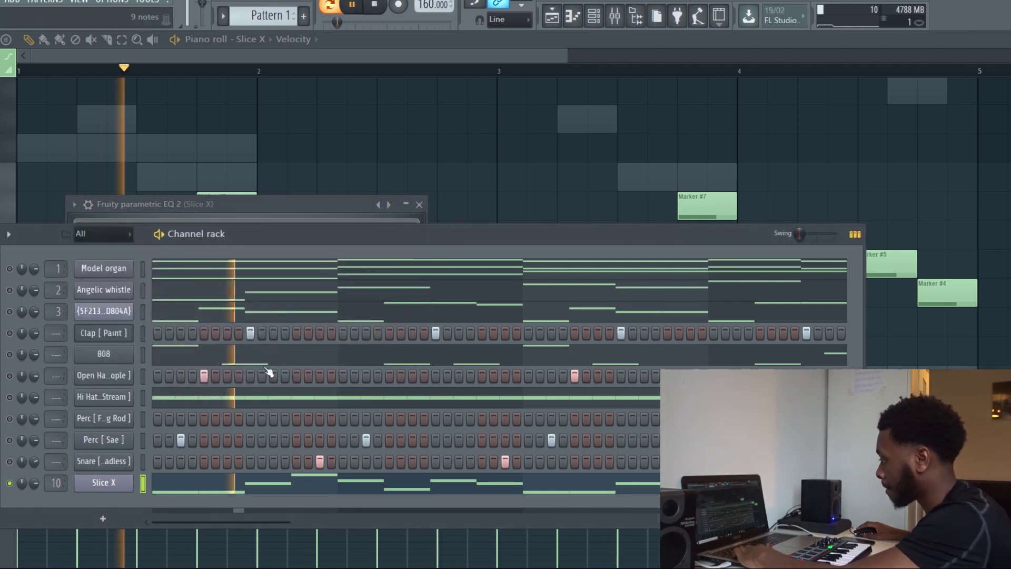
left_click(126, 482)
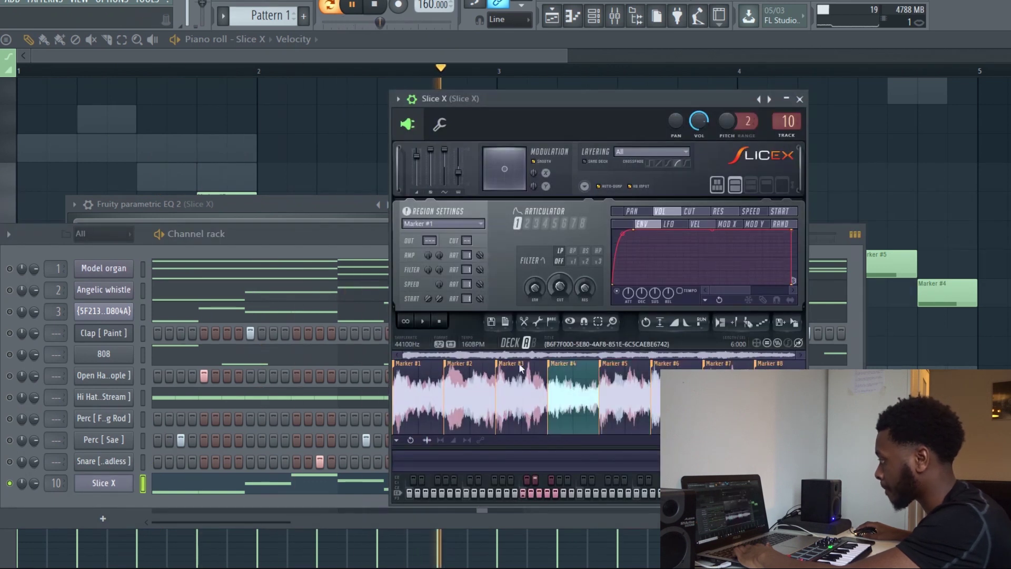
left_click(800, 99)
key("space")
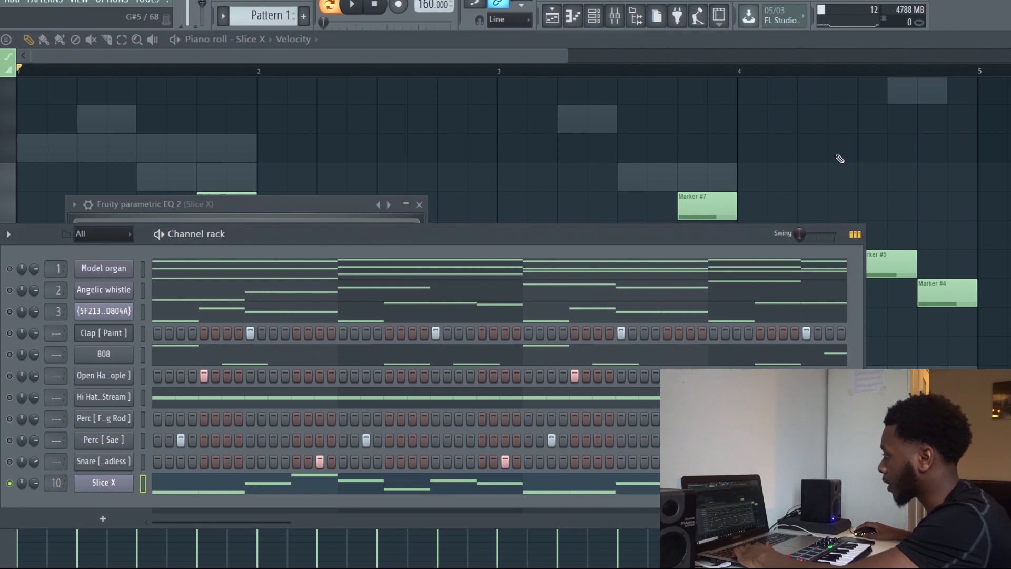